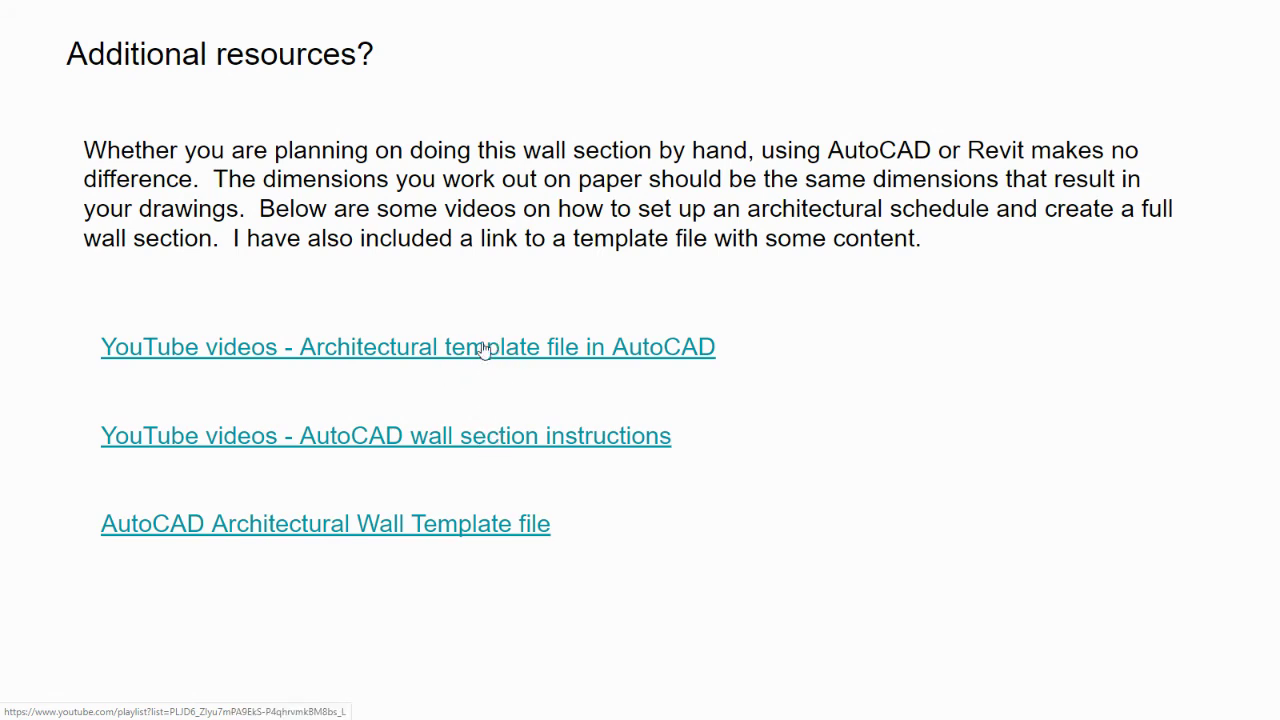
Open the AutoCAD Architectural Wall Template file link, switch to the GarageExample drawing in AutoCAD and return it to paper space.
click(458, 531)
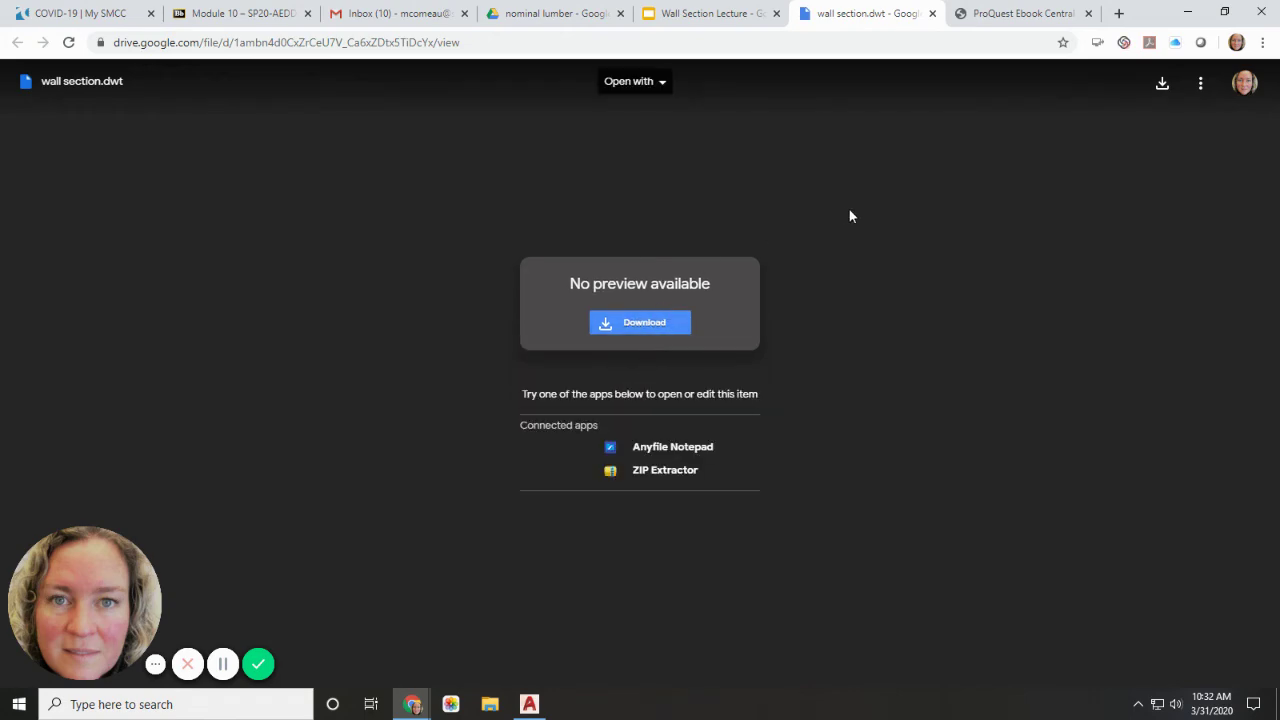
click(529, 704)
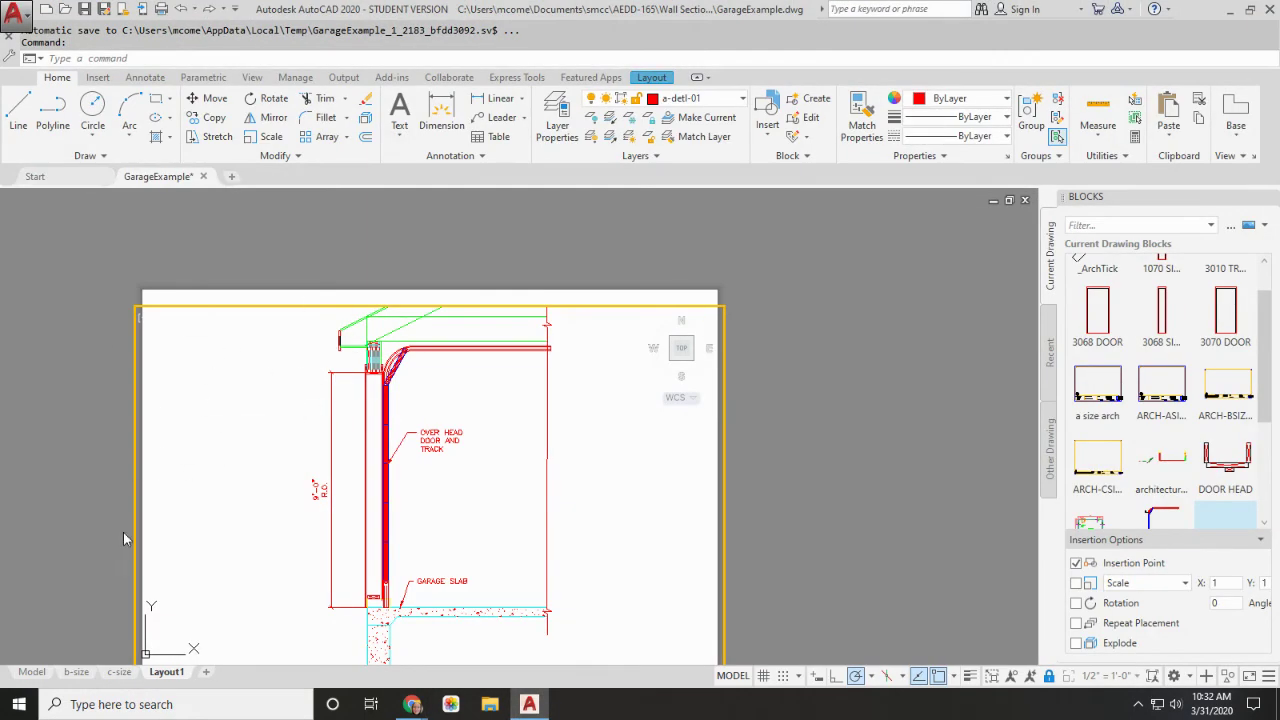
double_click(76, 514)
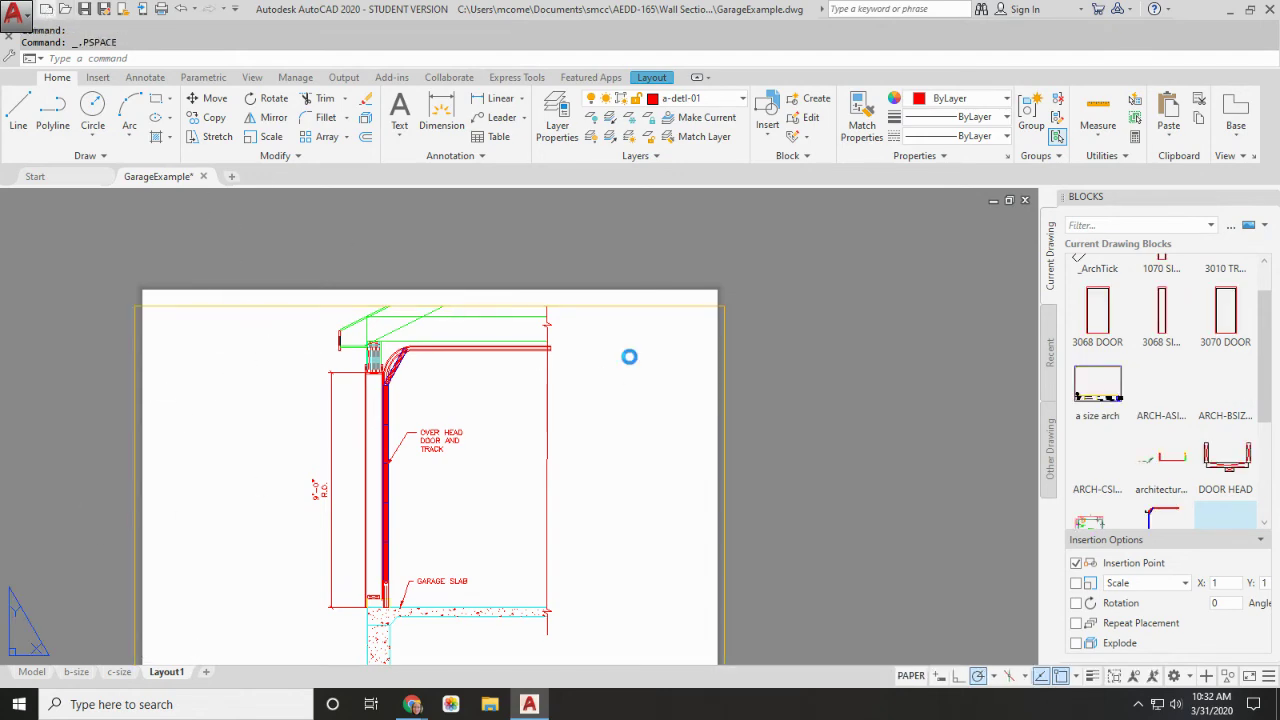
Start a new drawing from the wall section.dwt template in the Wall Section Lecture folder under smcc > AEDD-165.
key(ctrl+n)
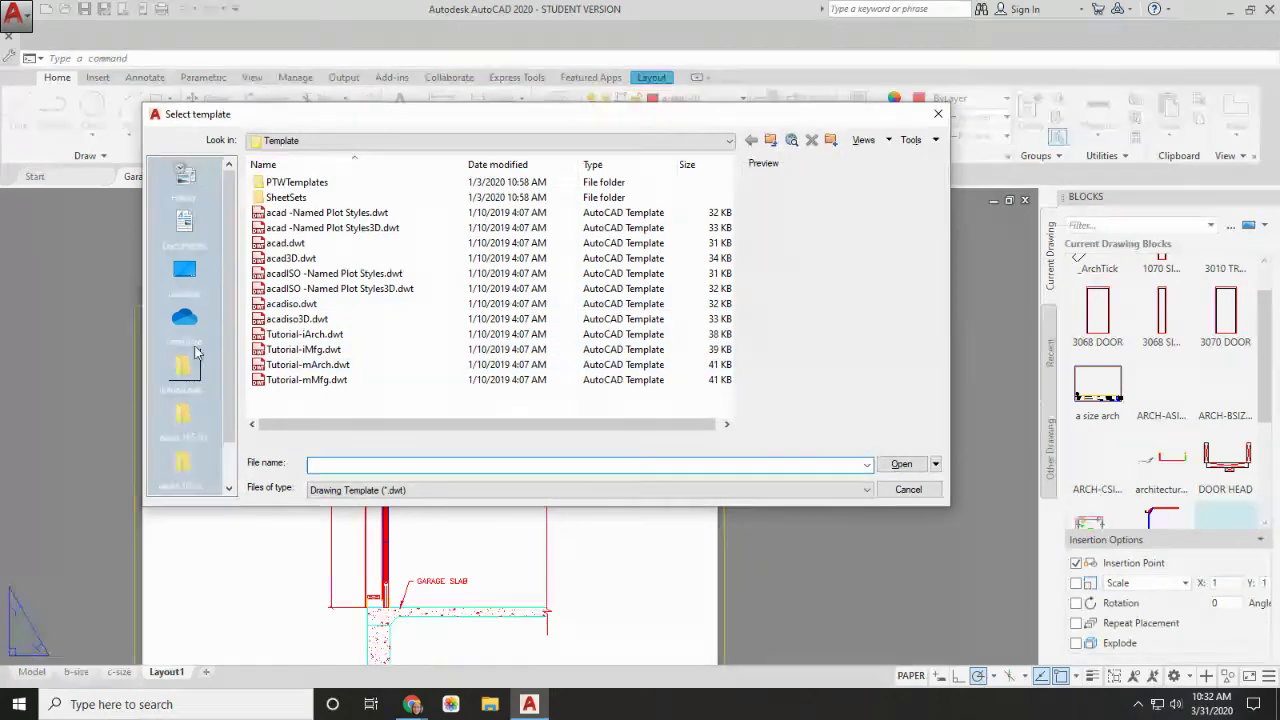
click(184, 225)
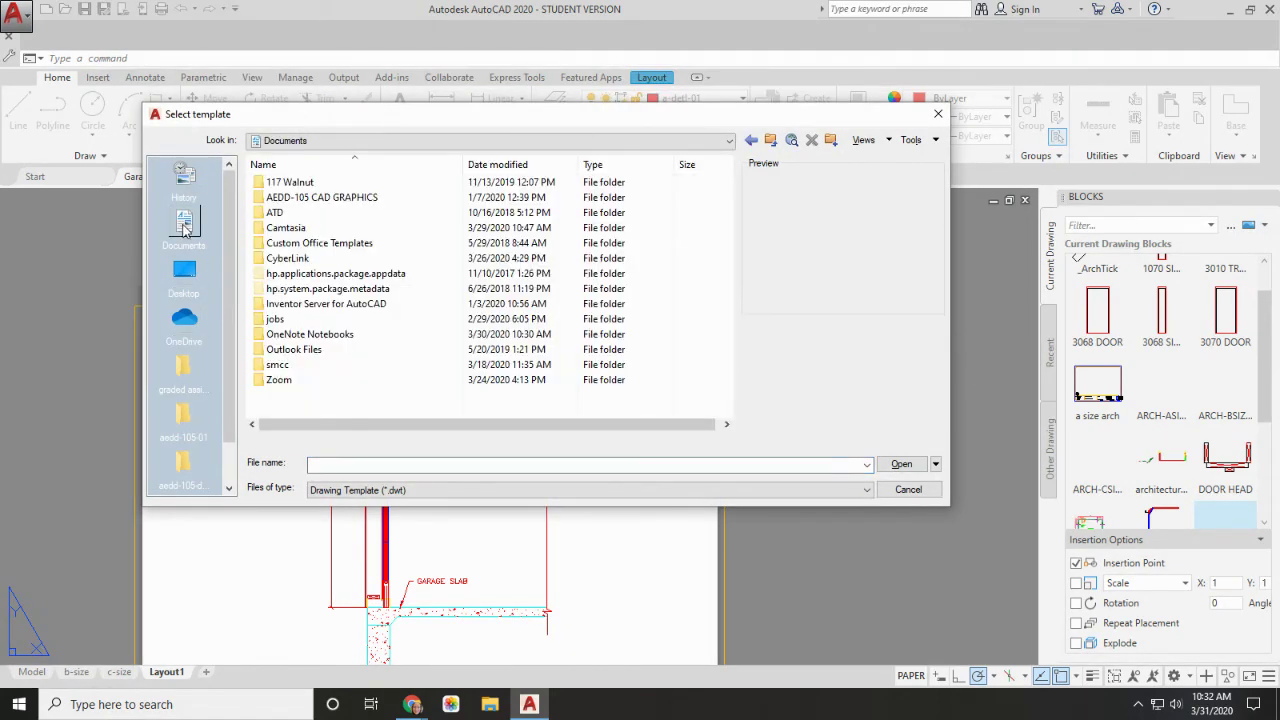
double_click(277, 367)
click(296, 214)
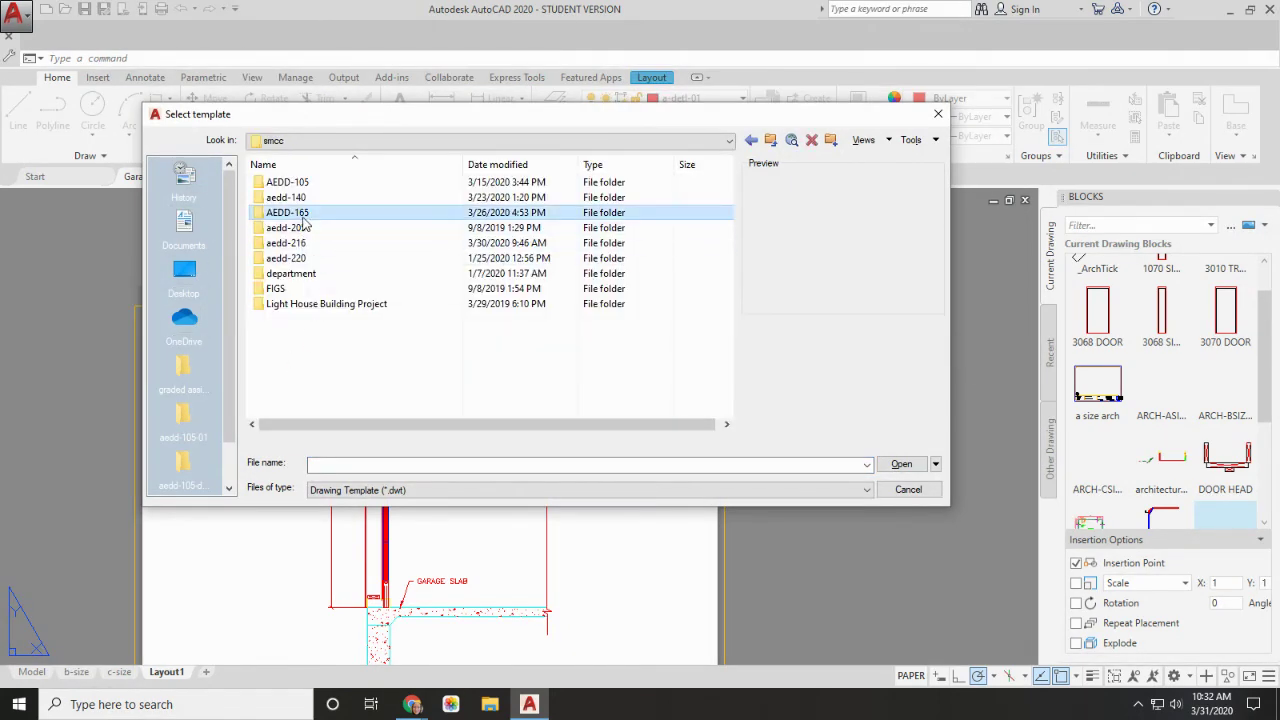
double_click(300, 216)
double_click(308, 200)
click(315, 200)
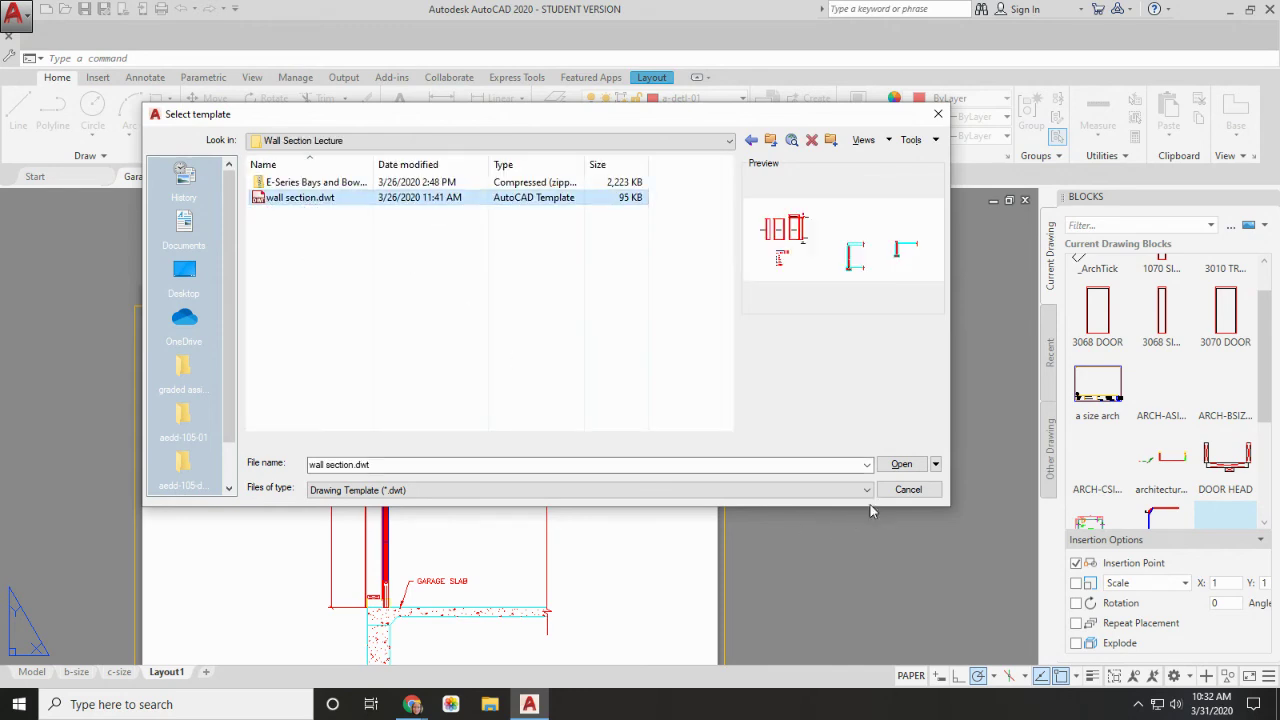
click(902, 465)
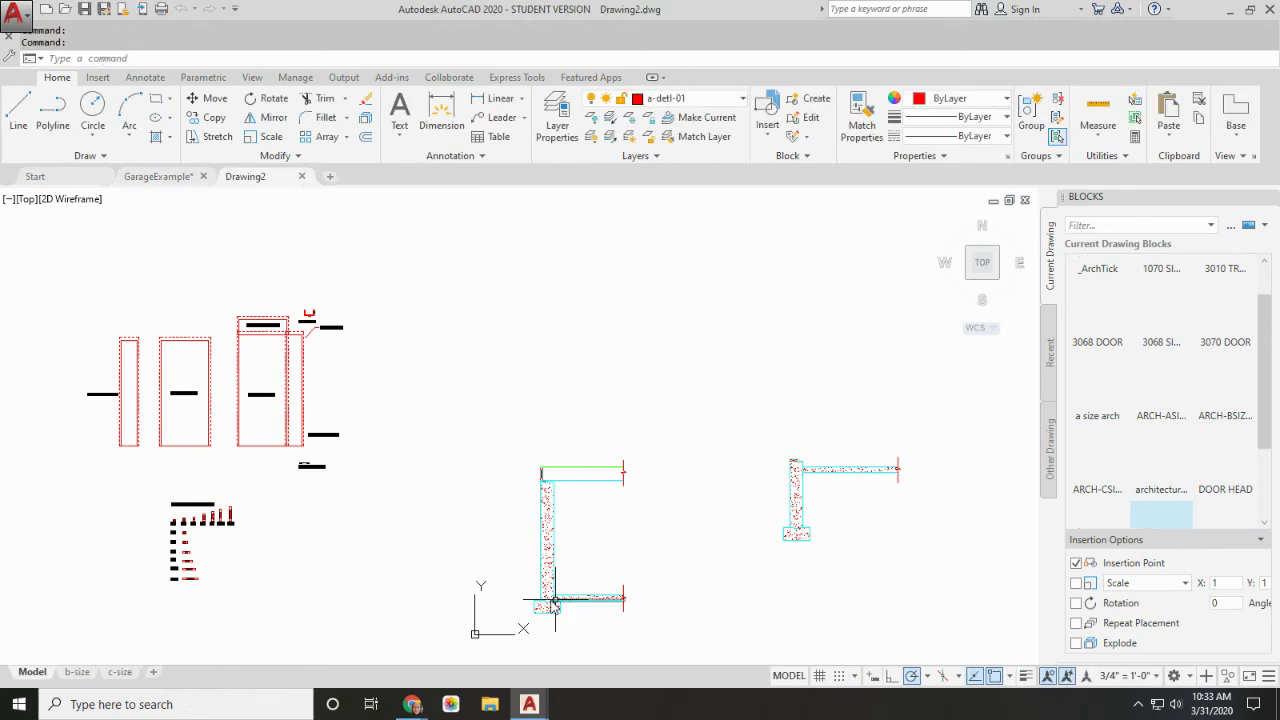
Examine the template's two foundation sections and its joist, stud and rafter blocks, selecting the upright 2x12.
scroll(552, 606, up, 2)
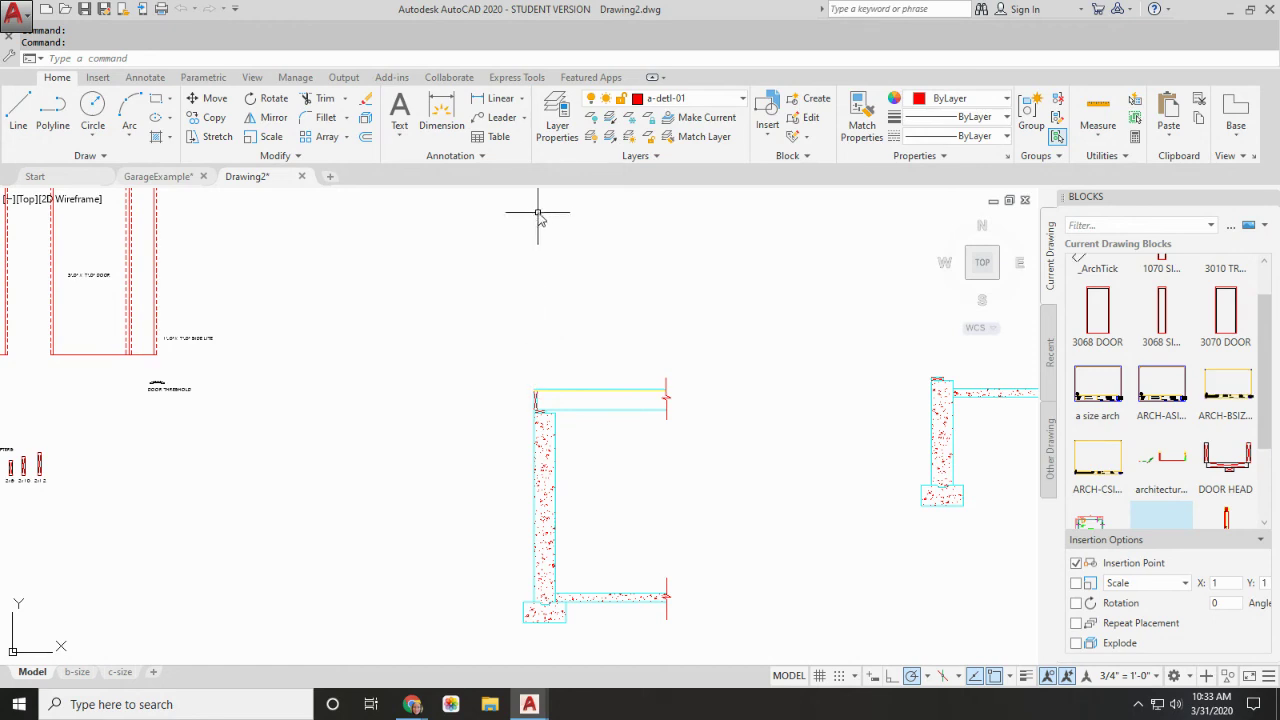
middle_drag(965, 485, 730, 483)
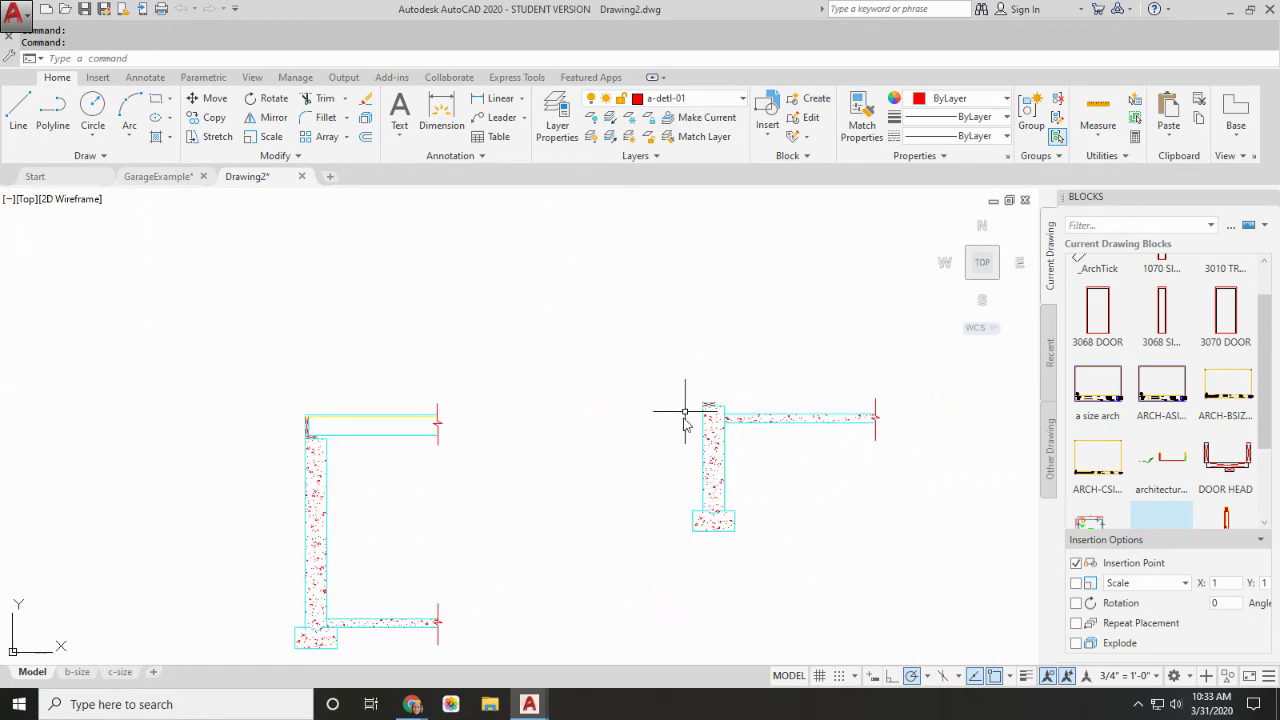
scroll(650, 485, down, 2)
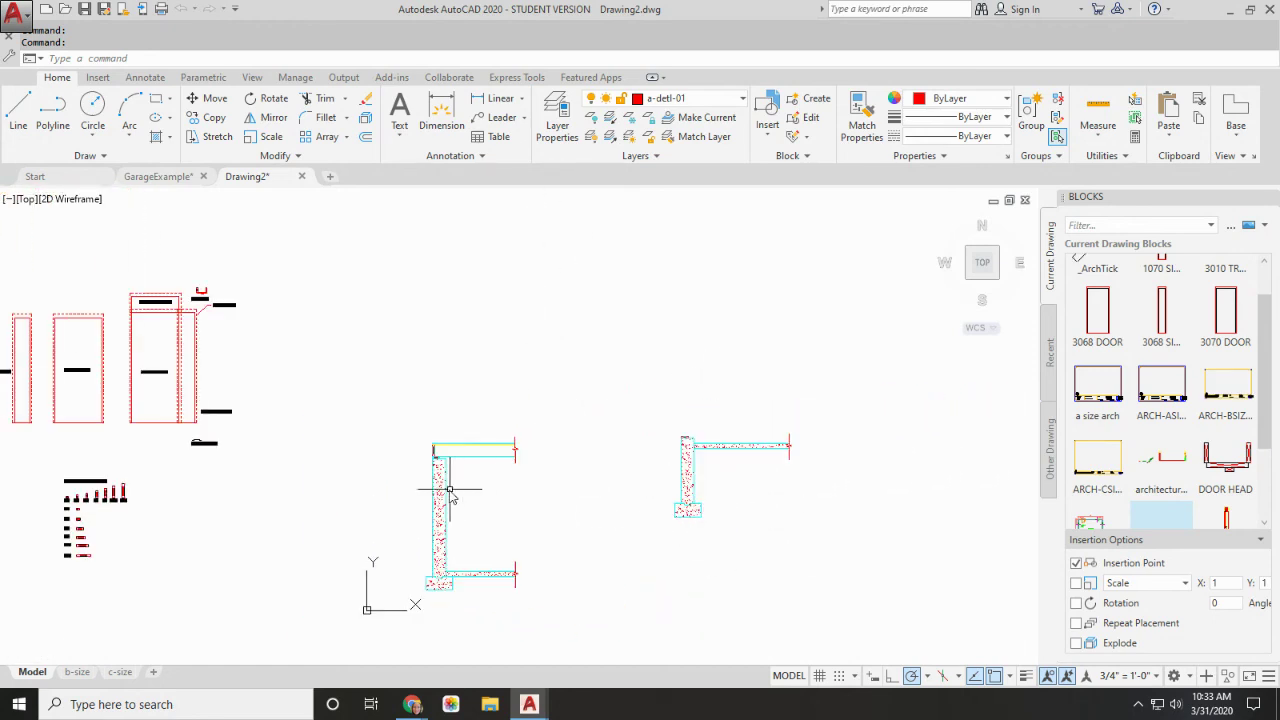
middle_drag(450, 492, 680, 492)
scroll(457, 560, up, 8)
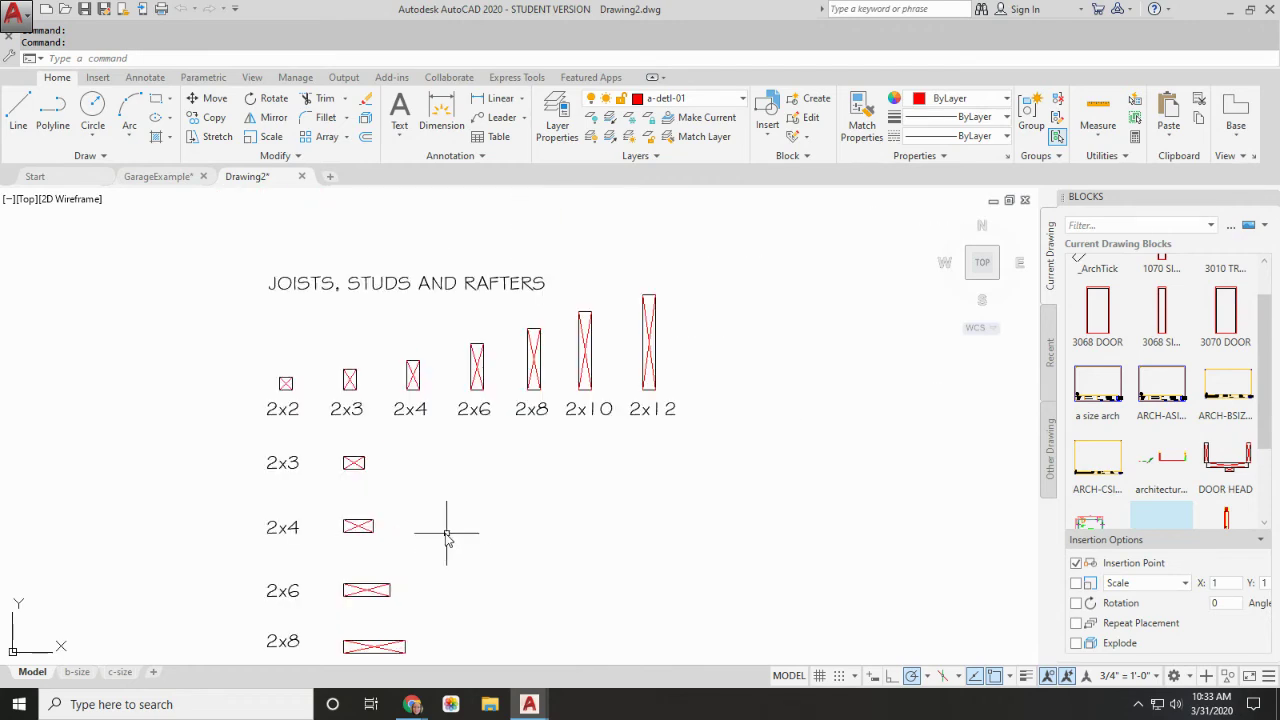
scroll(447, 537, down, 2)
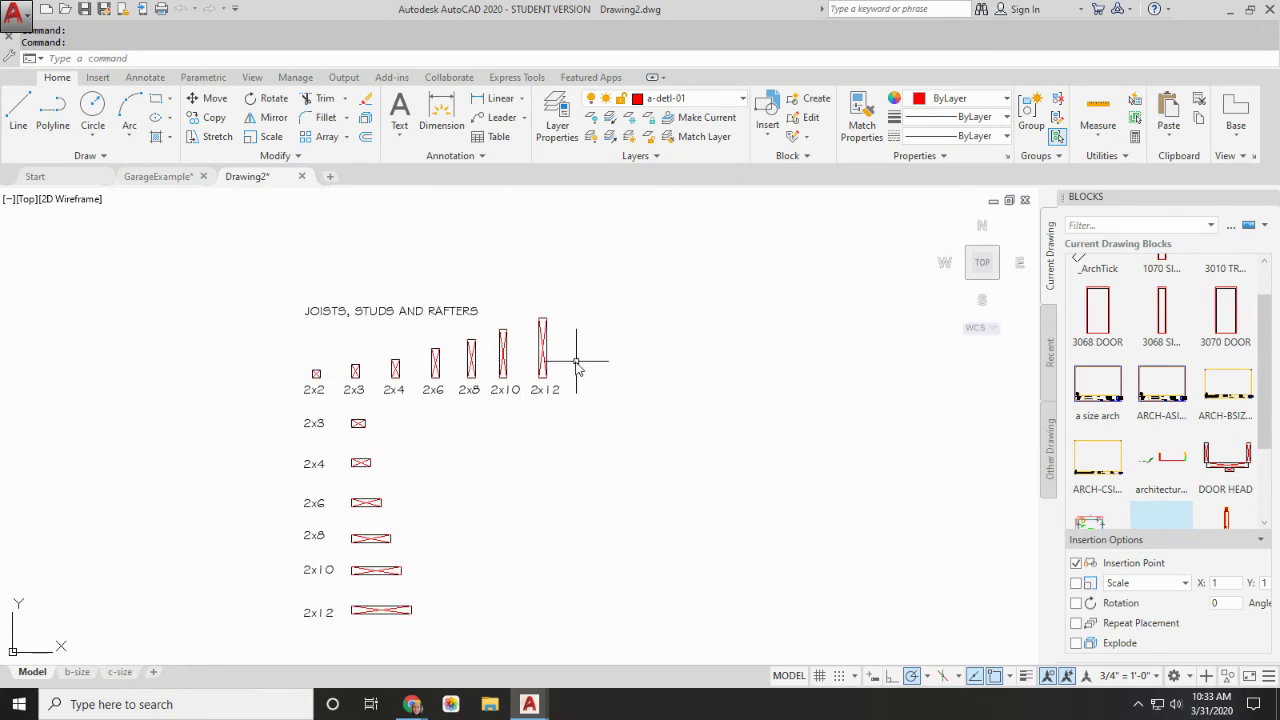
click(545, 352)
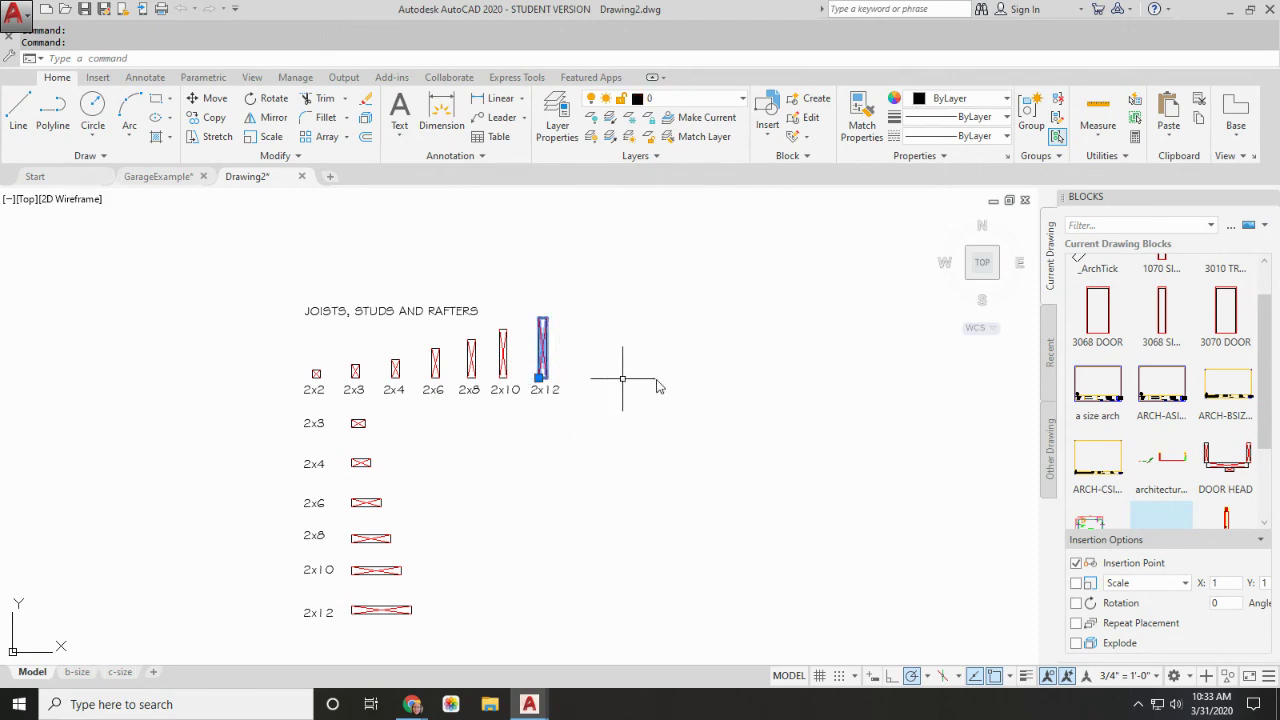
Examine the template's door, transom and side lite elevations with their rough openings, and select the door threshold block.
scroll(790, 392, down, 5)
middle_drag(794, 394, 563, 514)
scroll(571, 414, up, 2)
middle_drag(571, 414, 588, 497)
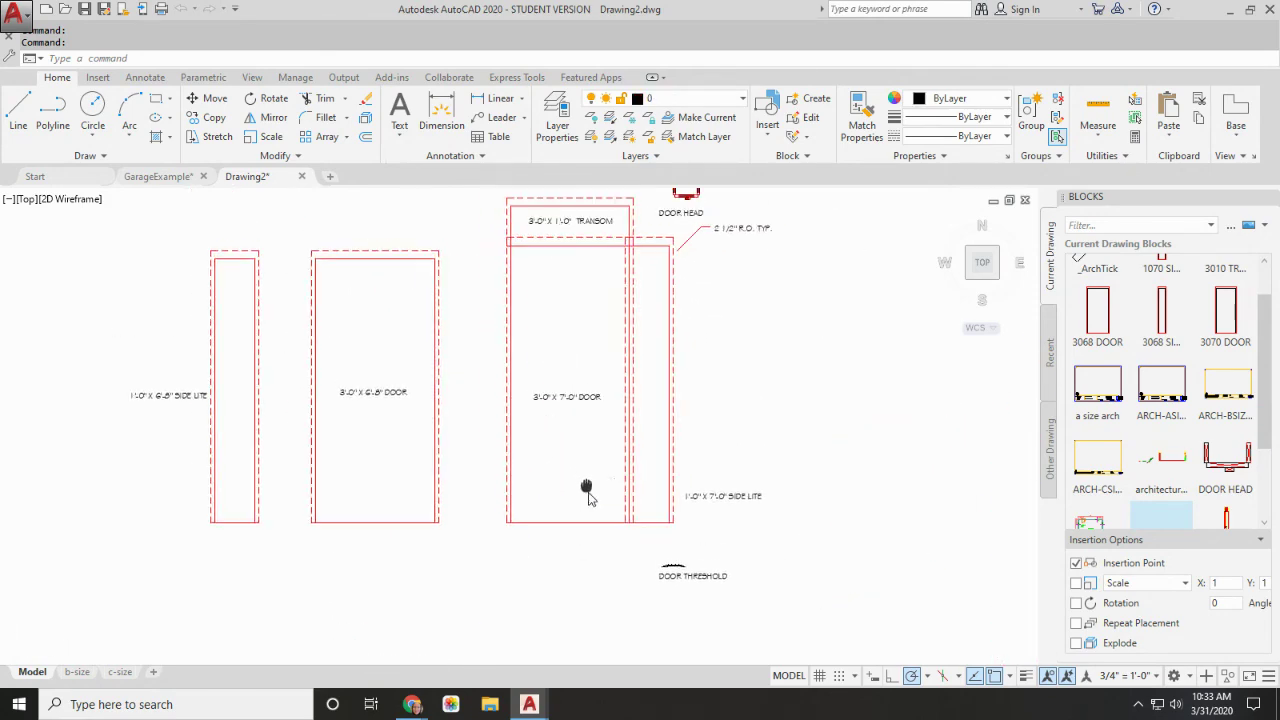
scroll(386, 443, up, 2)
middle_drag(386, 443, 571, 426)
scroll(571, 426, down, 1)
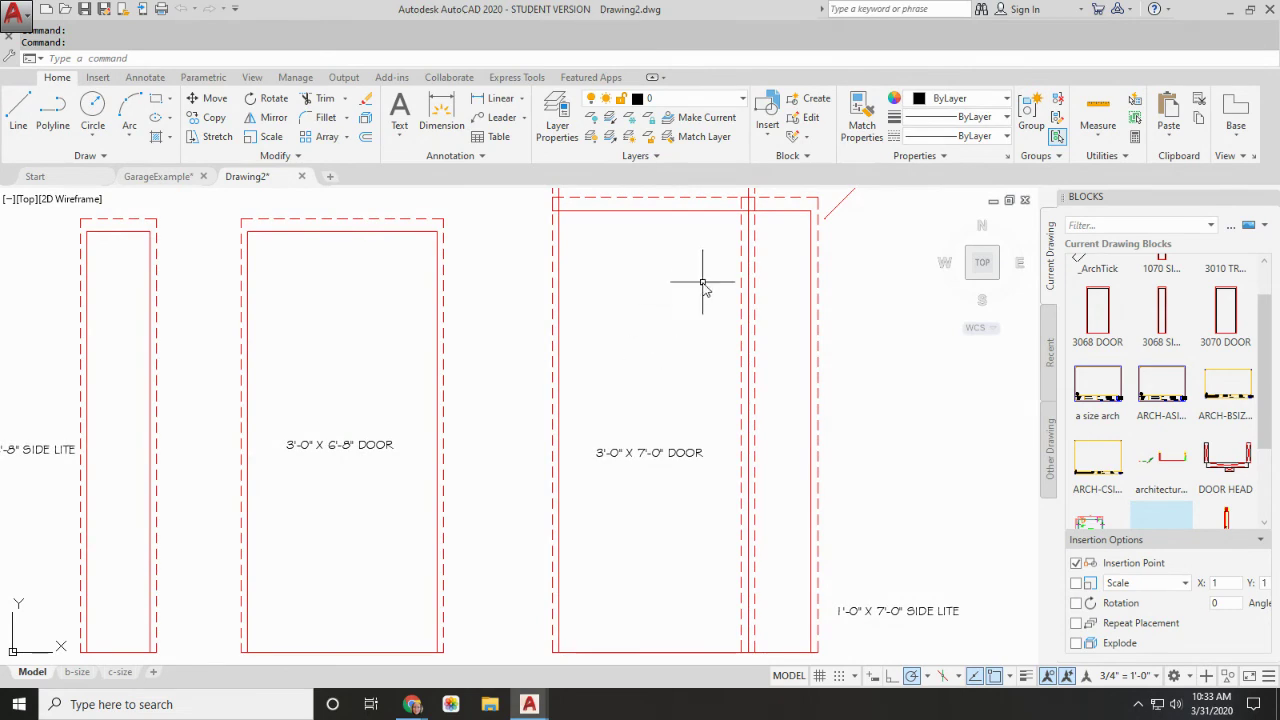
scroll(703, 285, down, 2)
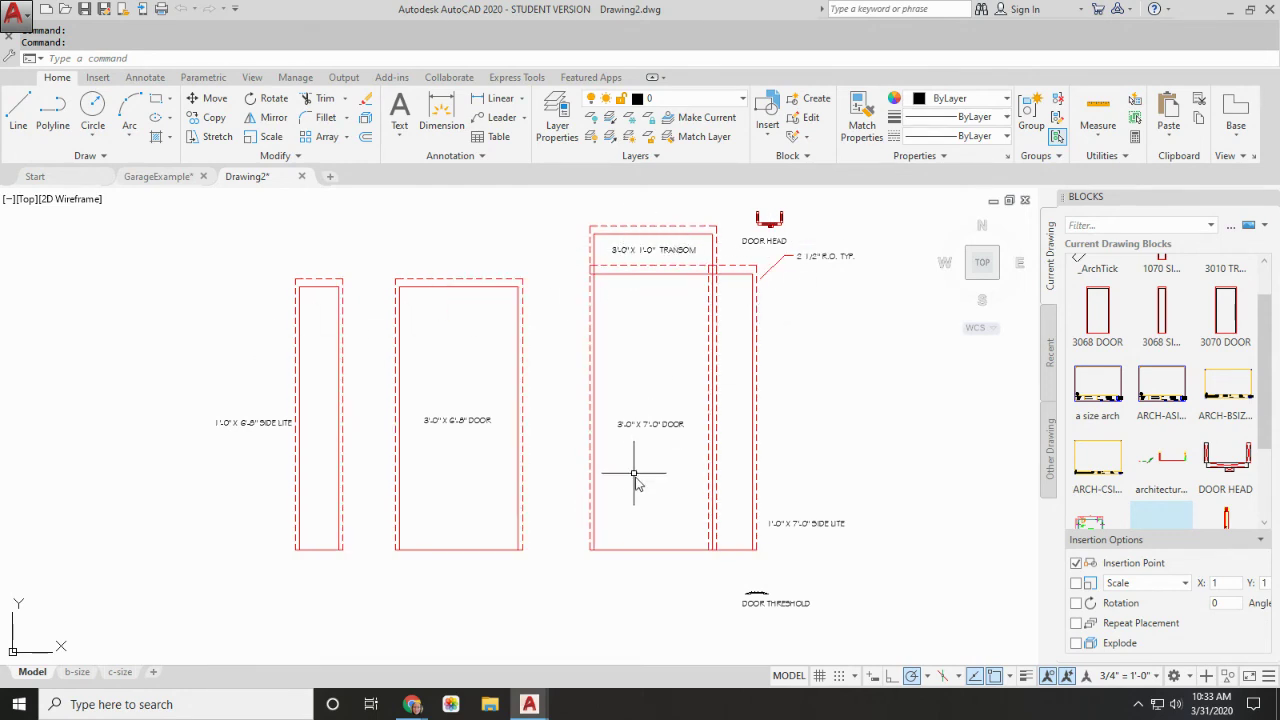
scroll(760, 600, up, 6)
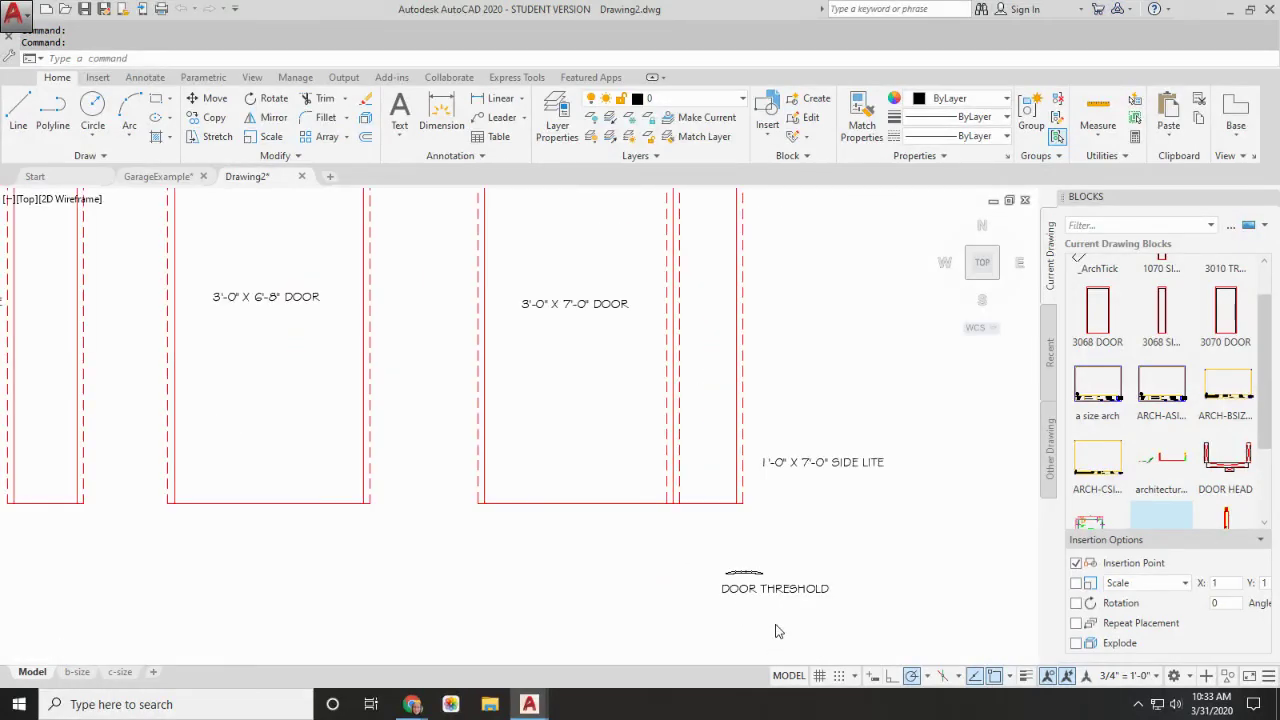
click(738, 512)
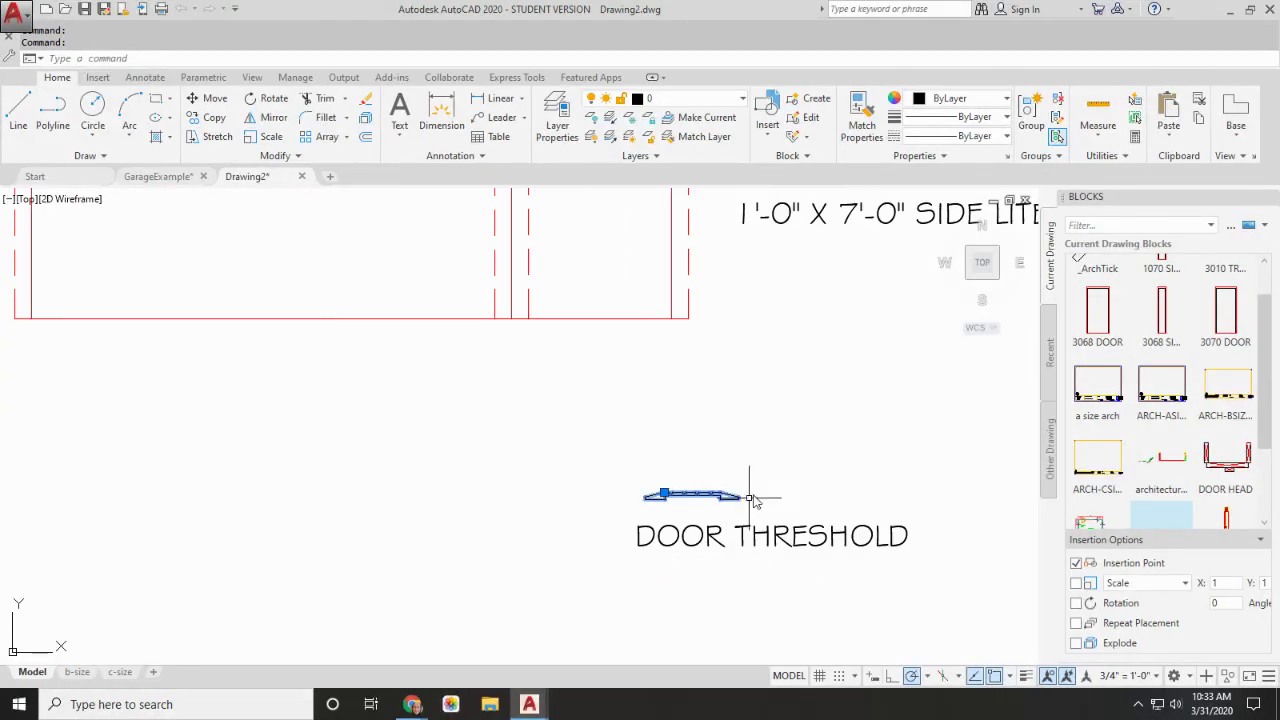
Examine the rough opening note beside the transom door and select the door head block.
scroll(749, 503, down, 6)
middle_drag(814, 429, 660, 596)
scroll(651, 354, up, 8)
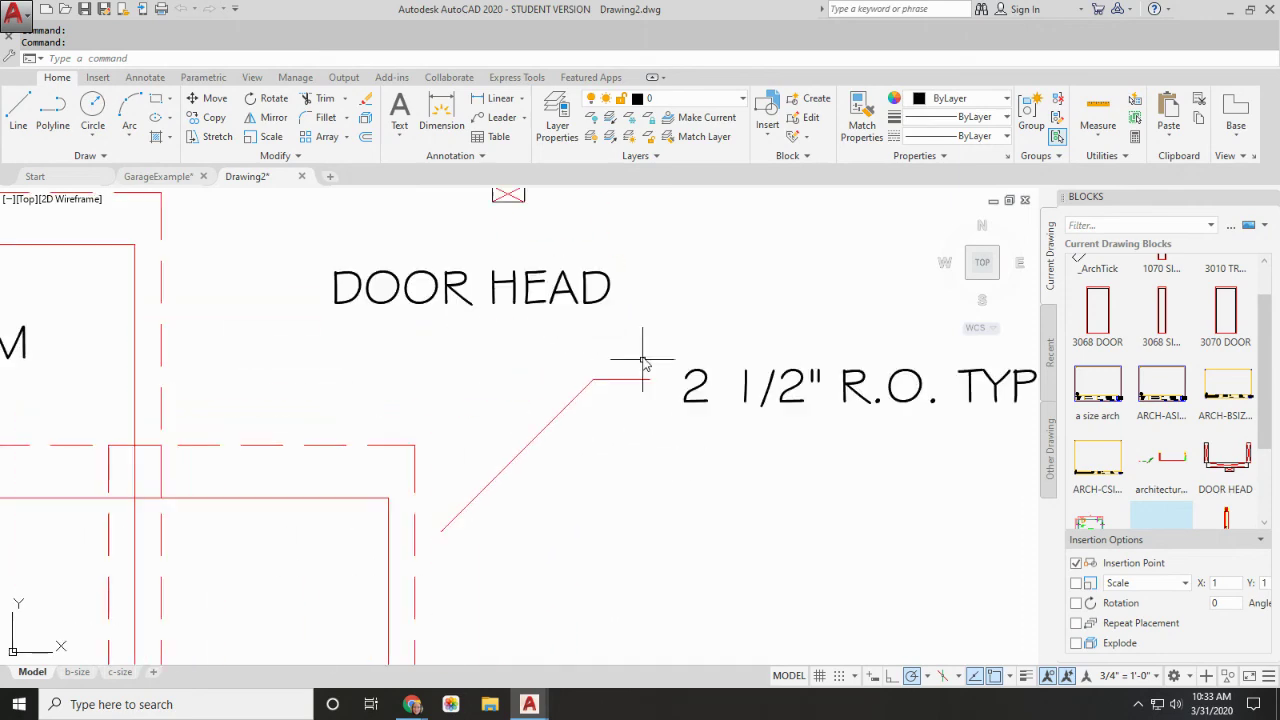
scroll(629, 326, down, 2)
middle_drag(578, 218, 593, 328)
click(591, 333)
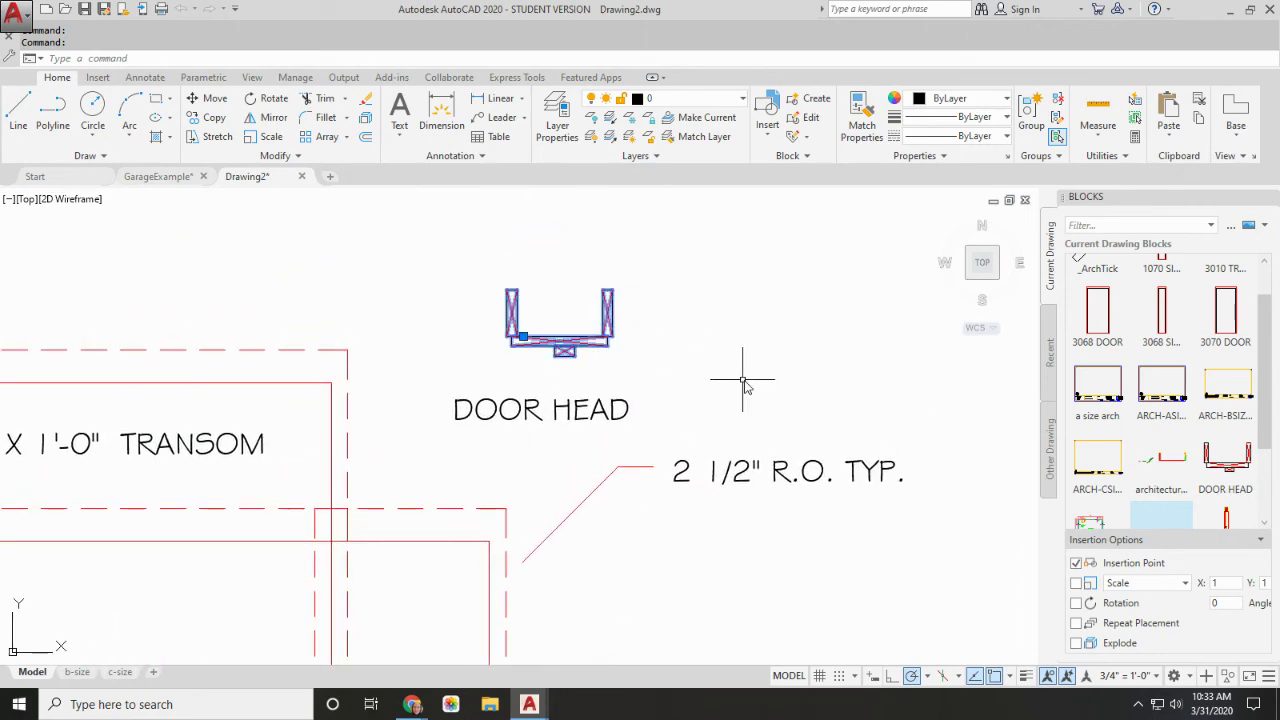
Offset the top line of the floor deck on the full-height foundation section upward by 6'10.5".
scroll(747, 378, down, 5)
middle_drag(786, 437, 466, 320)
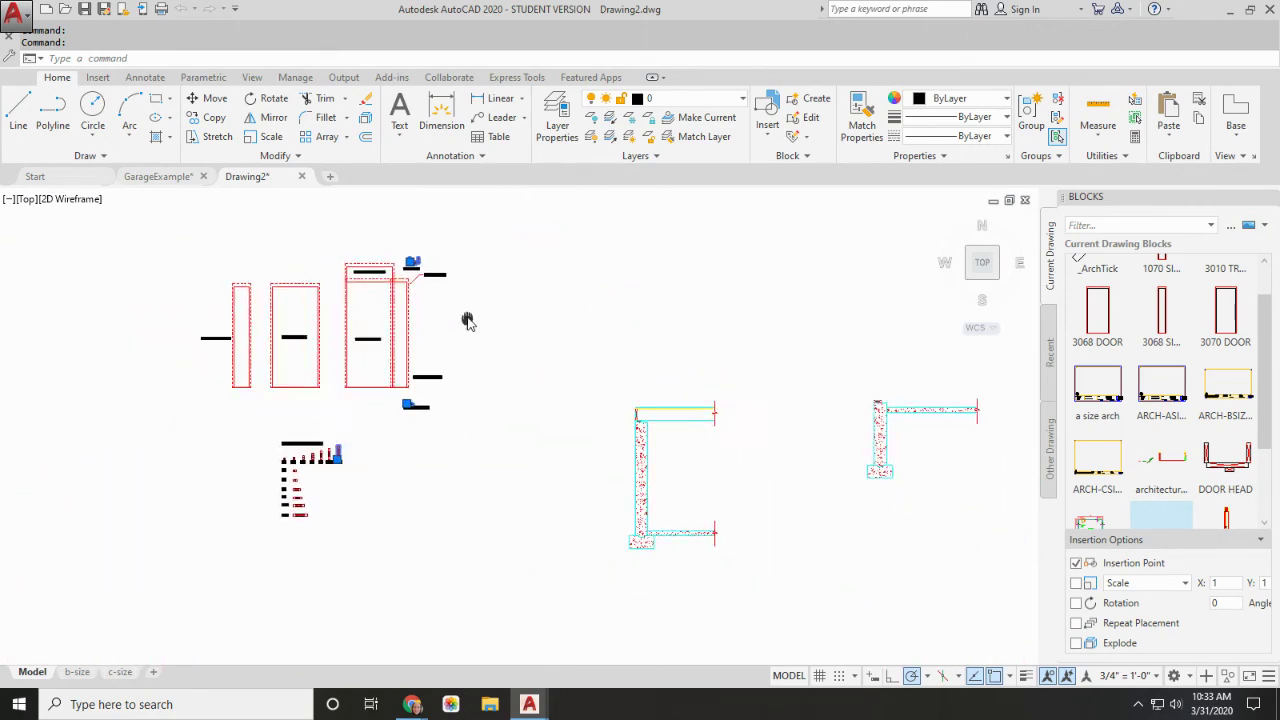
middle_drag(737, 440, 622, 440)
middle_drag(525, 418, 549, 437)
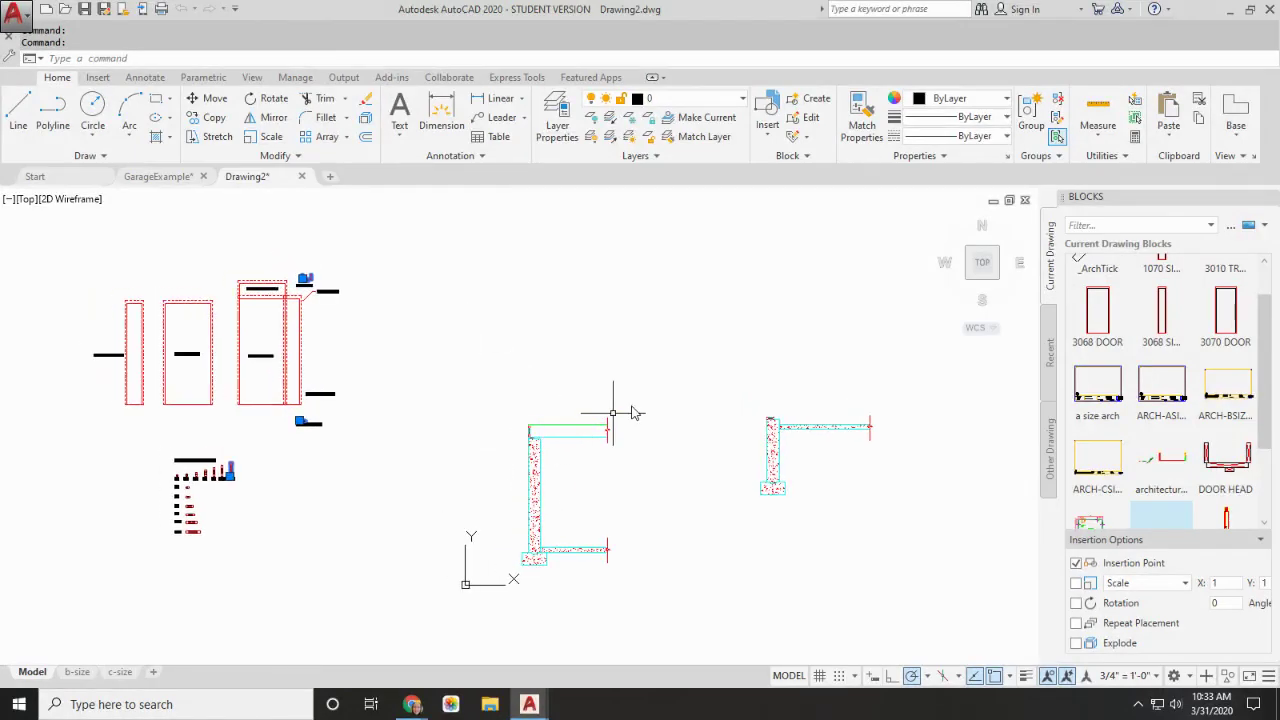
scroll(521, 410, up, 2)
scroll(524, 410, up, 4)
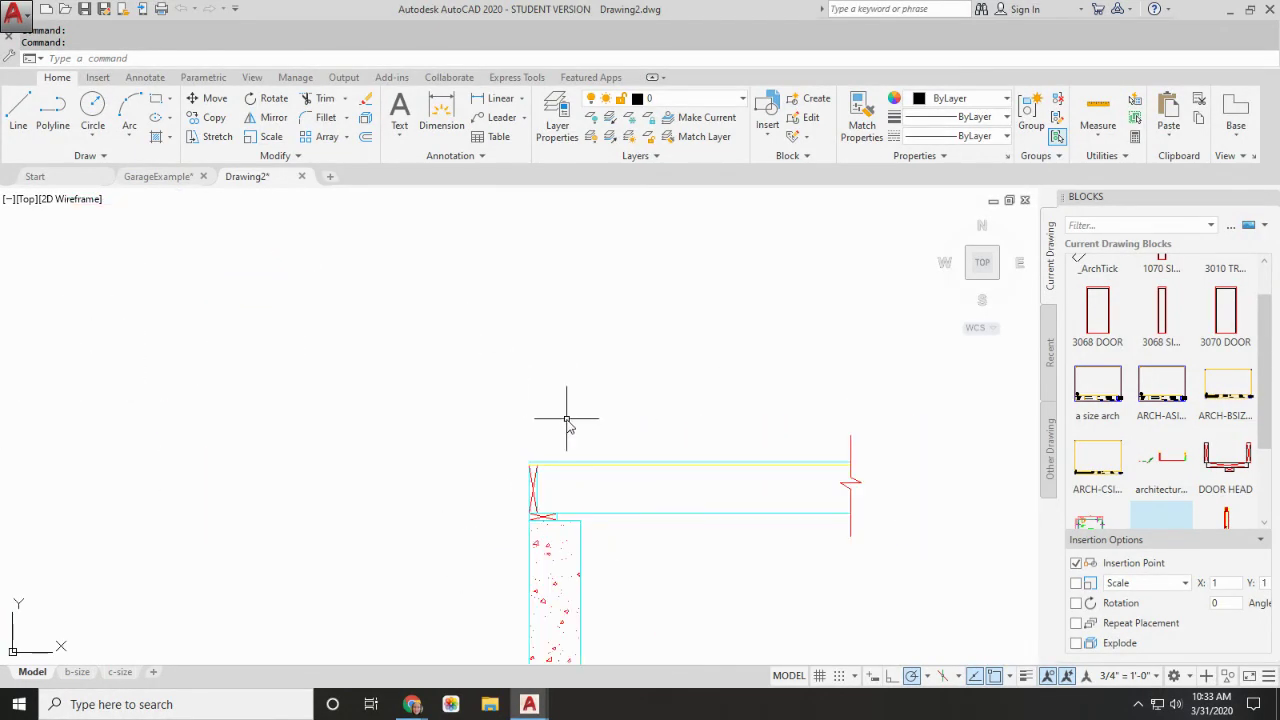
key(Escape)
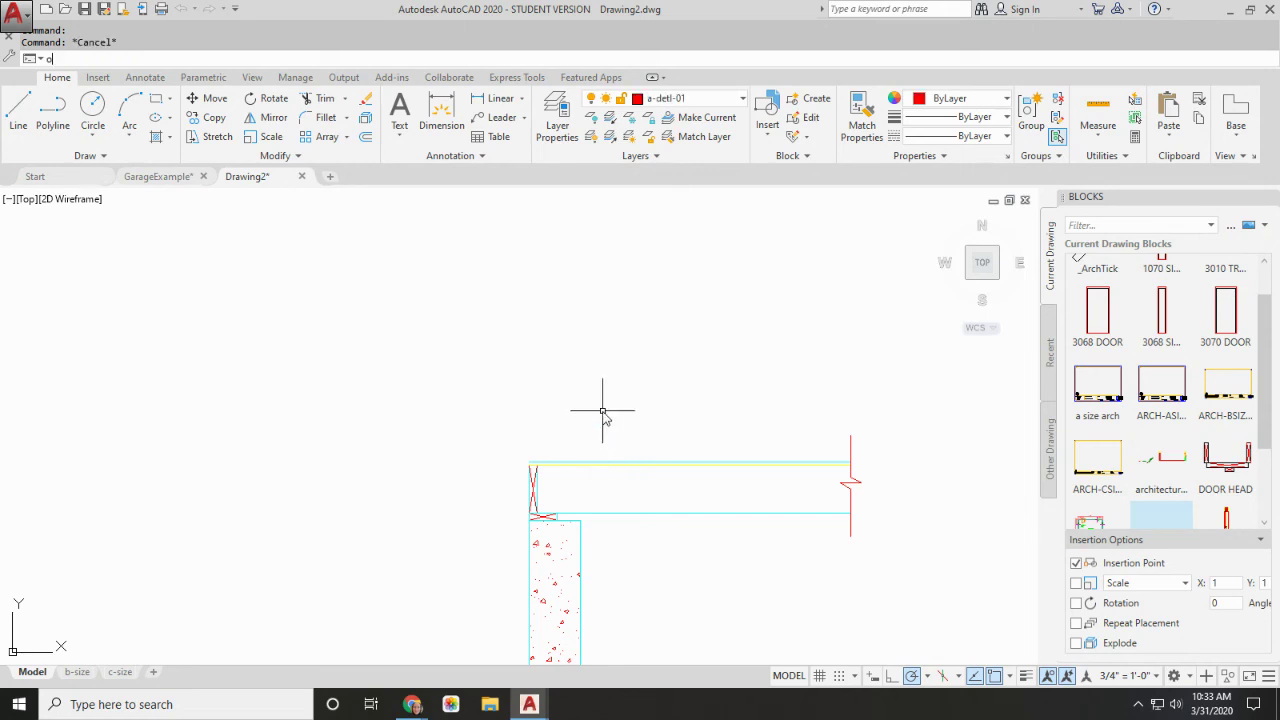
text(o)
key(Return)
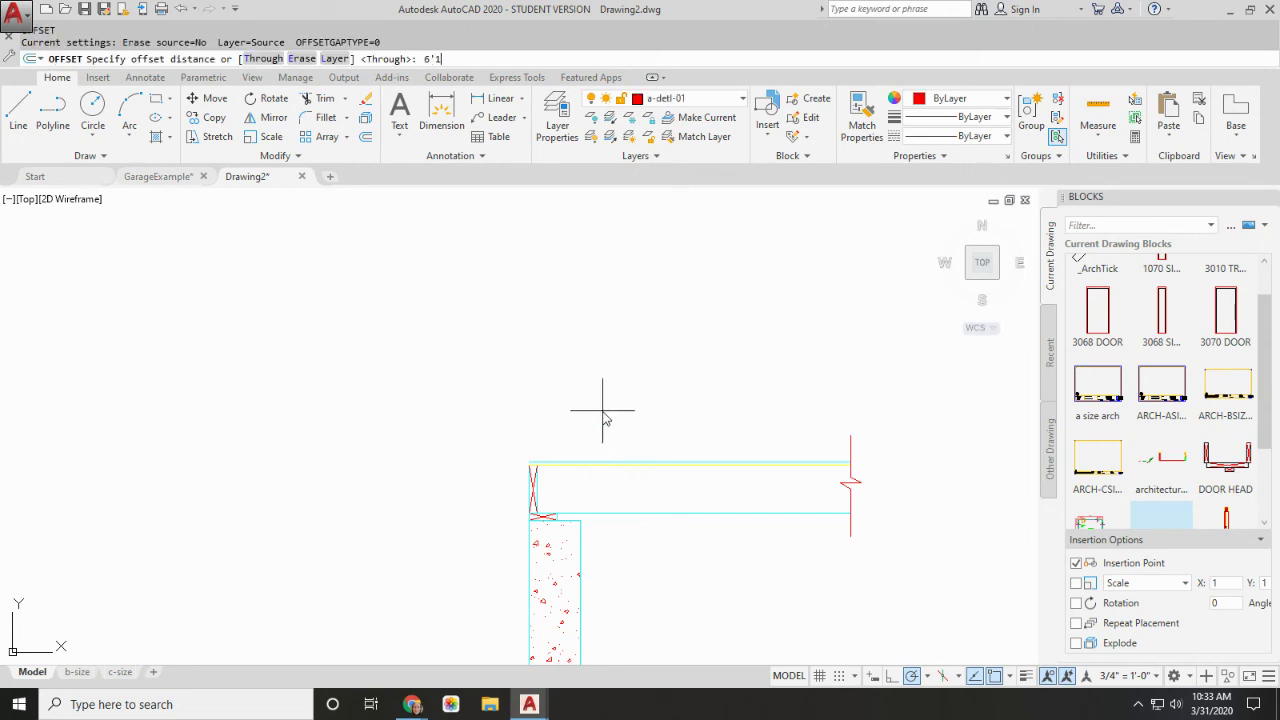
text(6'10.5")
key(Return)
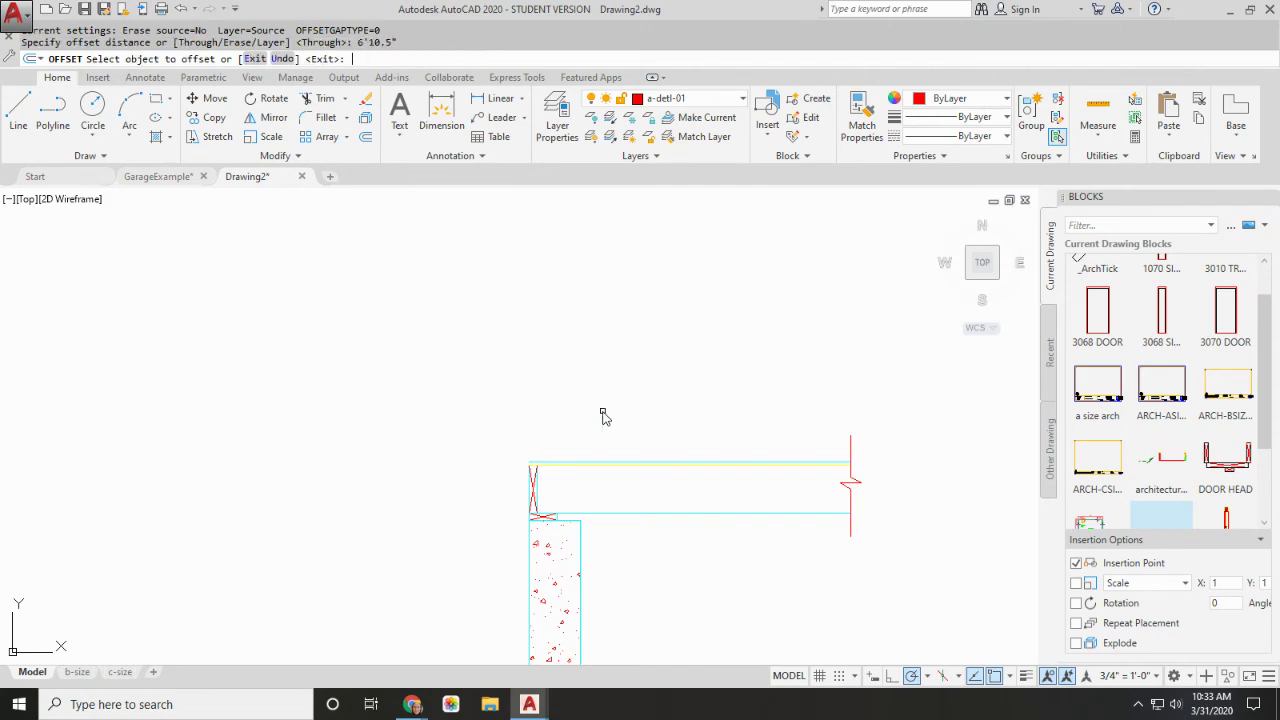
click(604, 464)
click(617, 395)
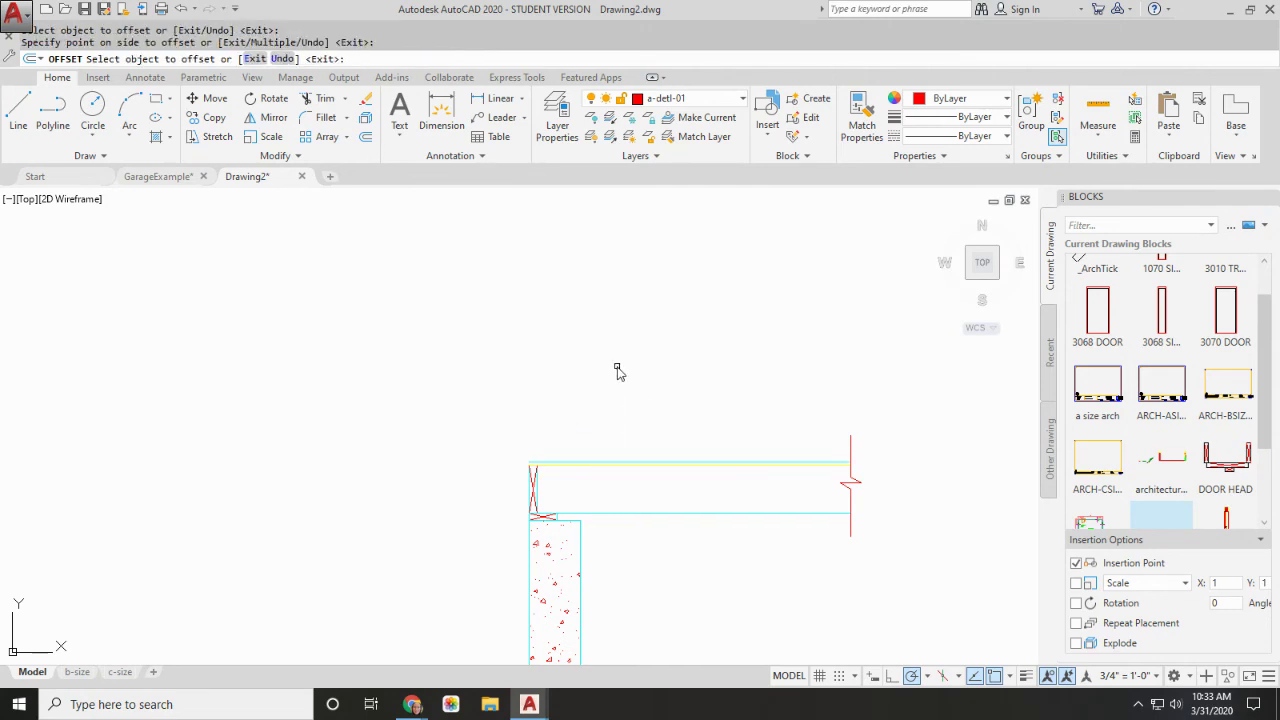
scroll(616, 373, down, 3)
middle_drag(615, 373, 627, 447)
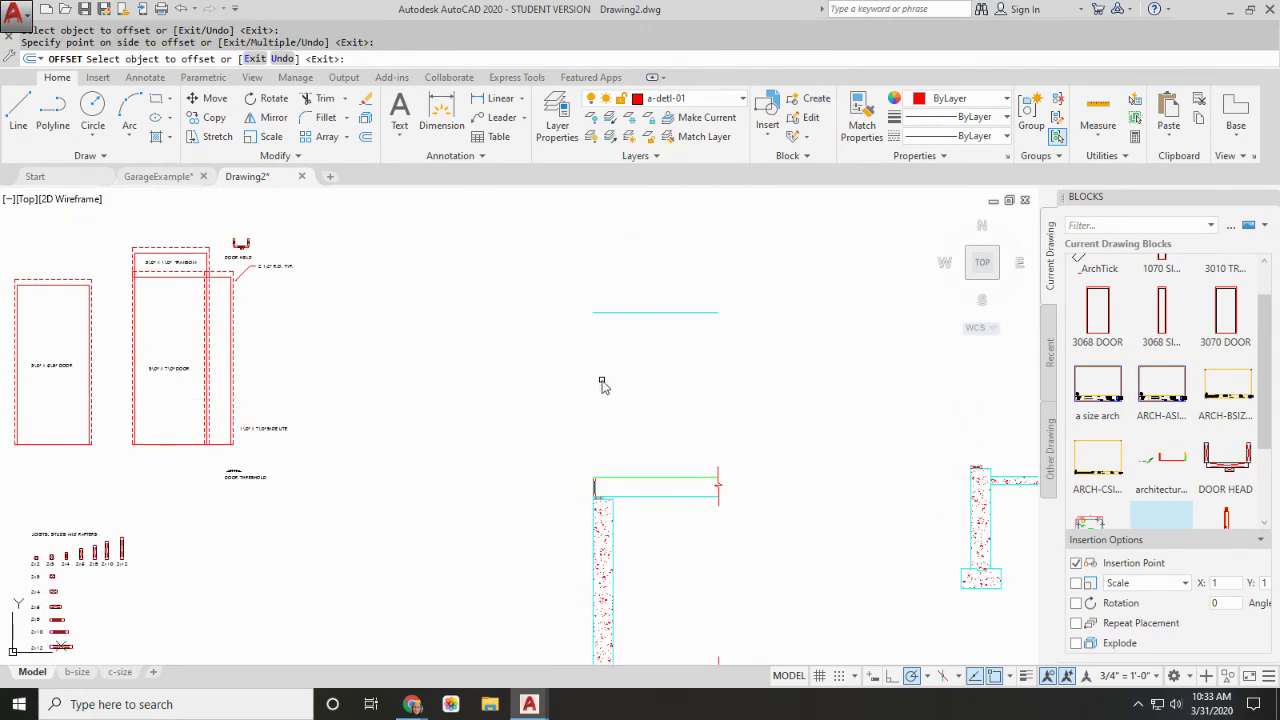
key(Escape)
Copy the upright 2x10 block by its bottom corner to the outer end of the offset line above the floor deck.
scroll(150, 565, up, 2)
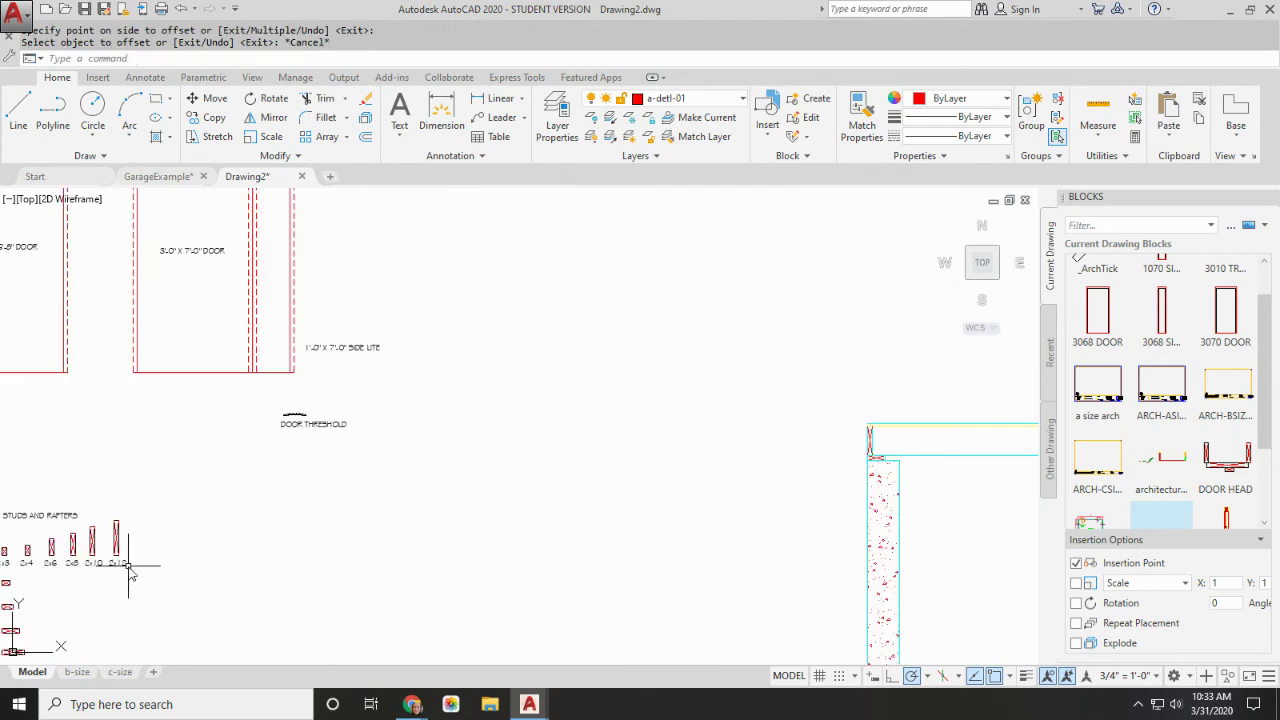
text(cp)
key(Return)
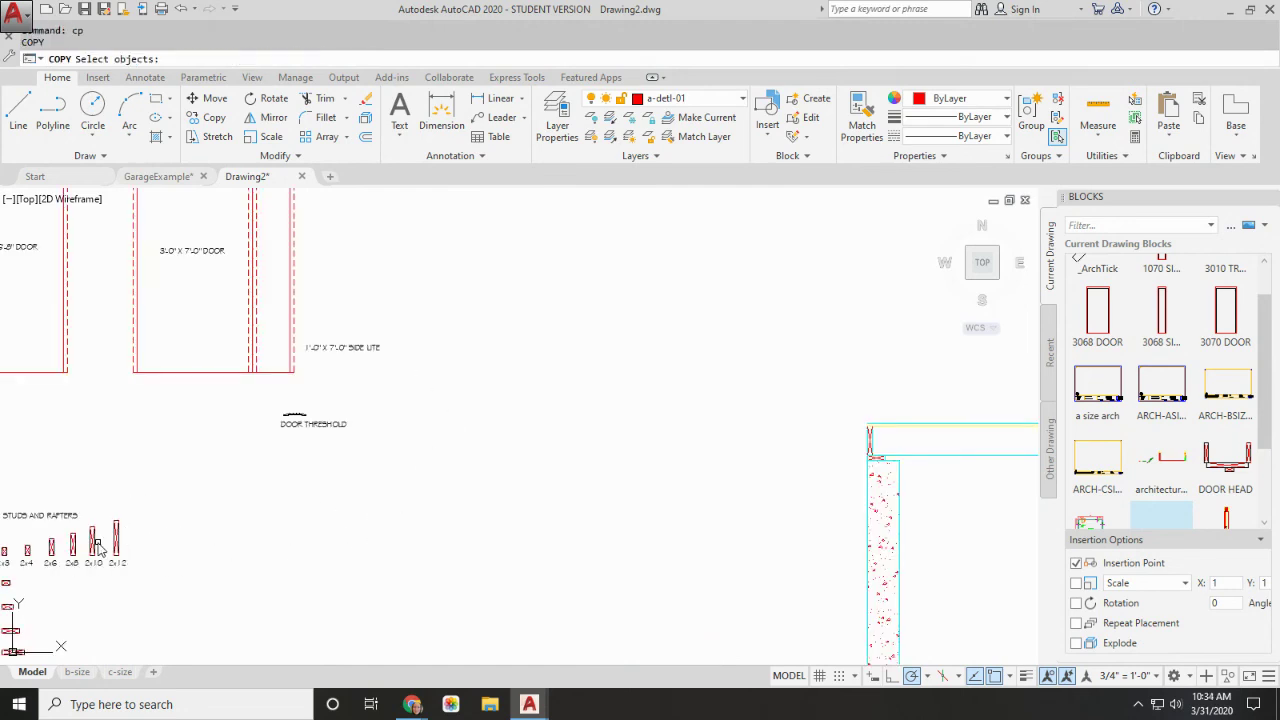
click(97, 545)
key(Return)
click(90, 556)
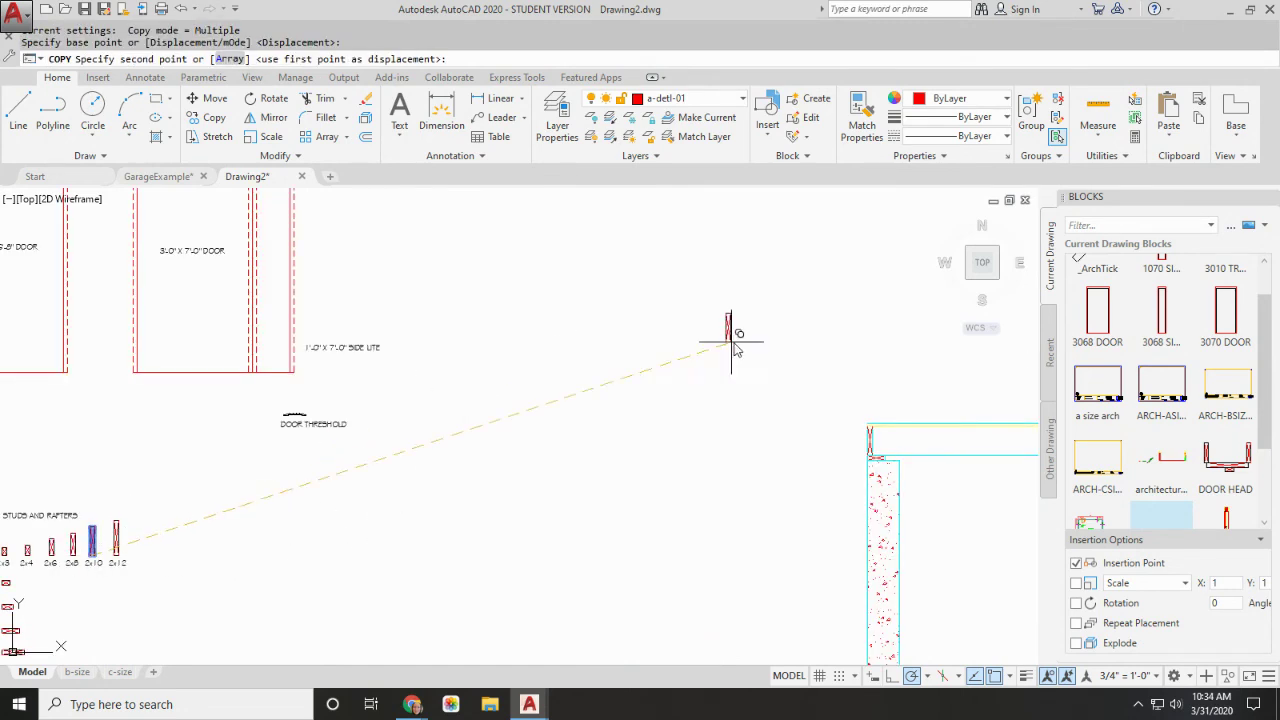
scroll(743, 386, down, 2)
scroll(774, 334, up, 5)
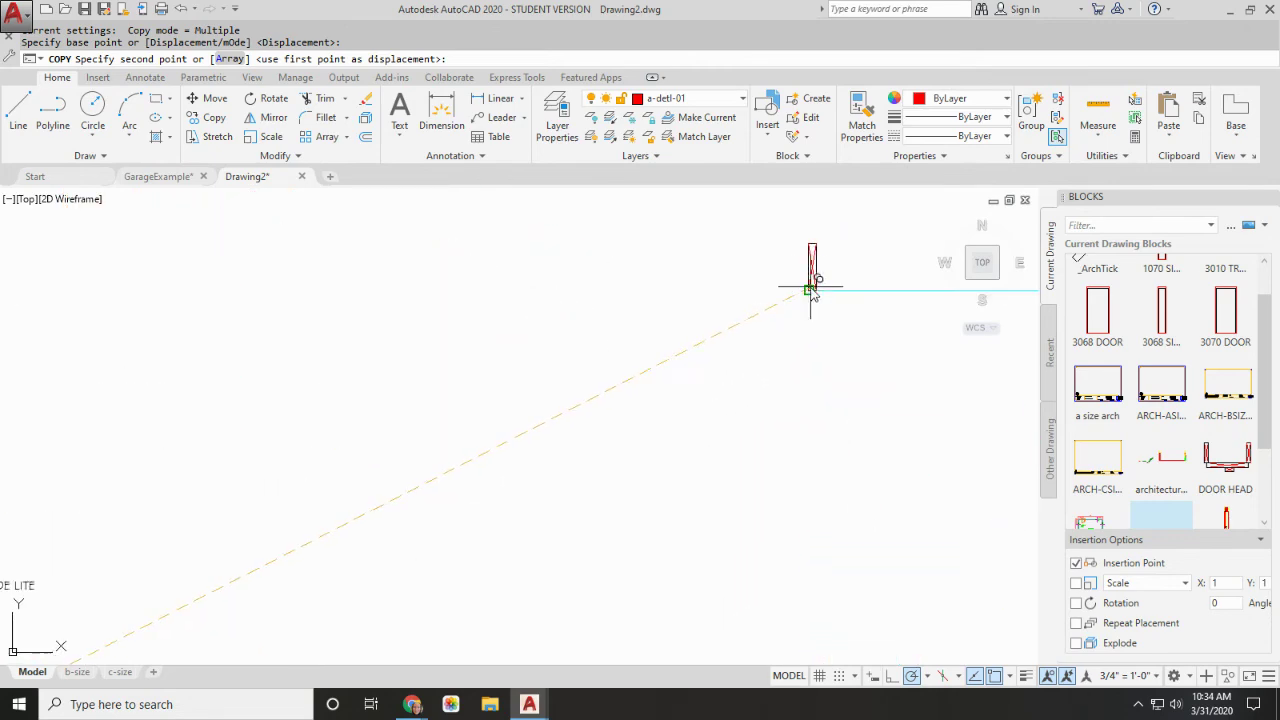
click(809, 290)
key(Escape)
scroll(845, 288, down, 4)
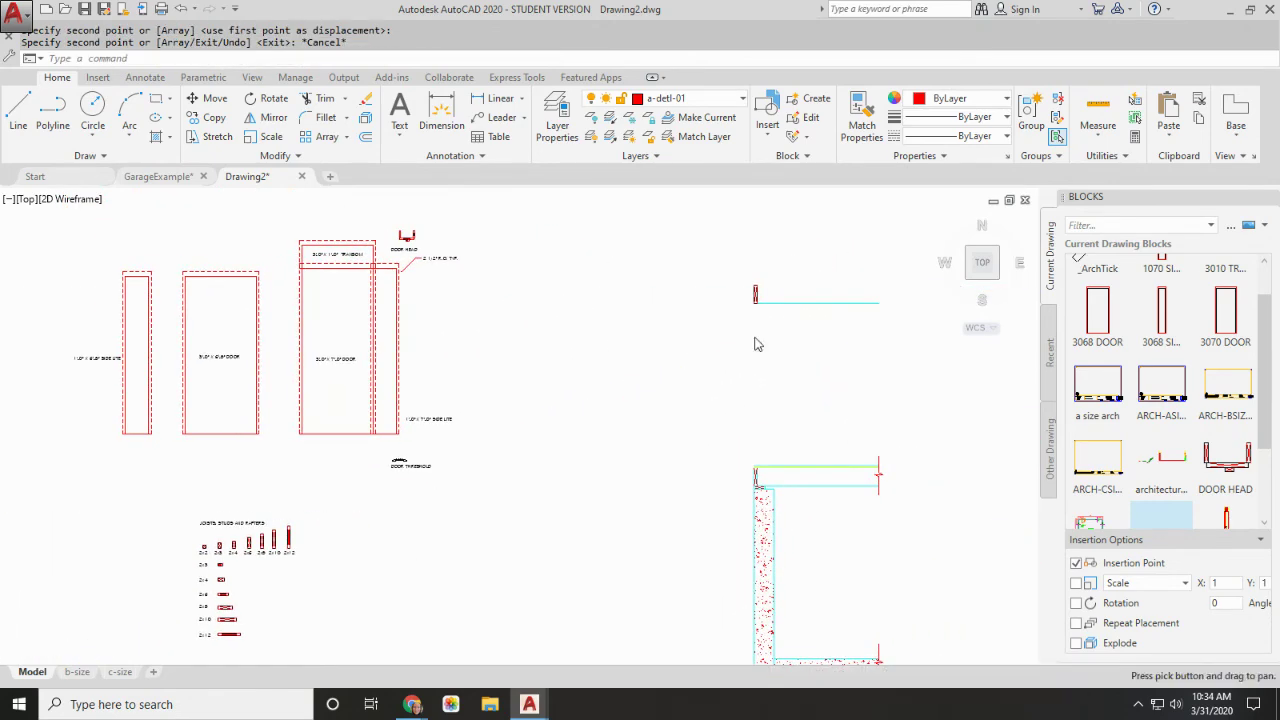
Copy the flat sill plate from the top of the foundation wall by its outer corner onto the top of the floor deck.
scroll(753, 495, up, 5)
scroll(753, 497, up, 2)
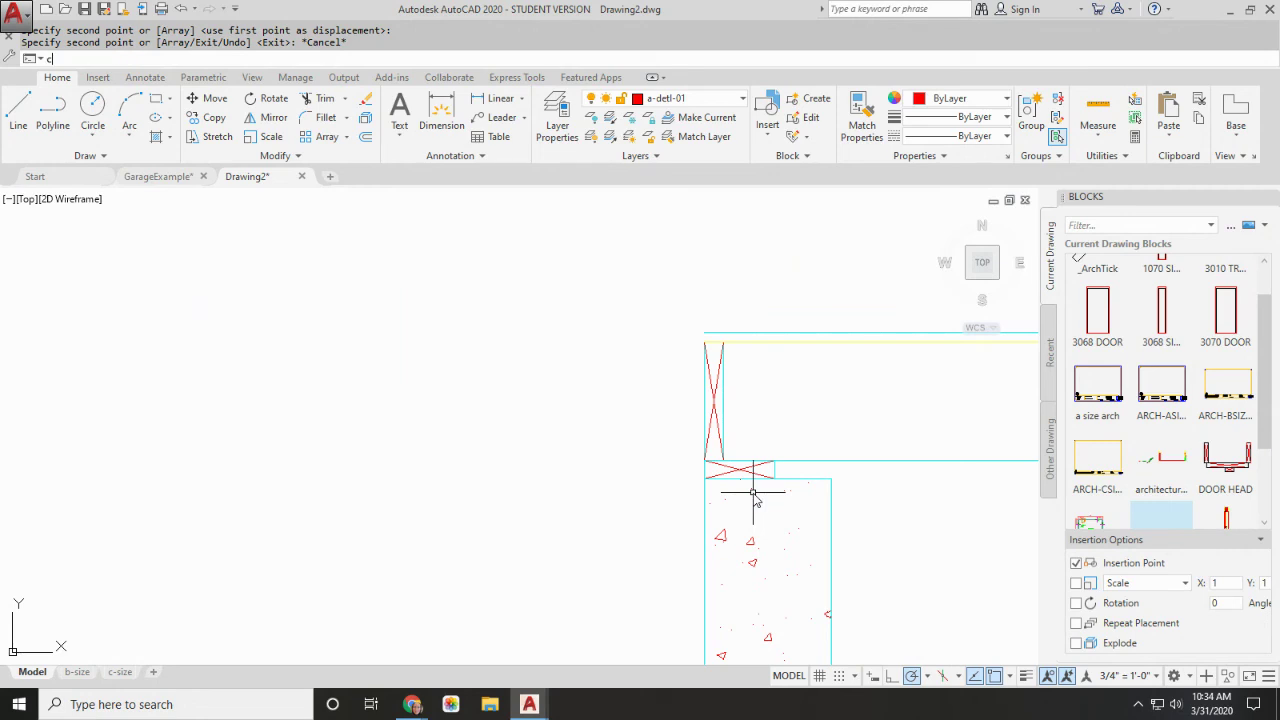
key(Return)
click(750, 478)
key(Return)
click(705, 477)
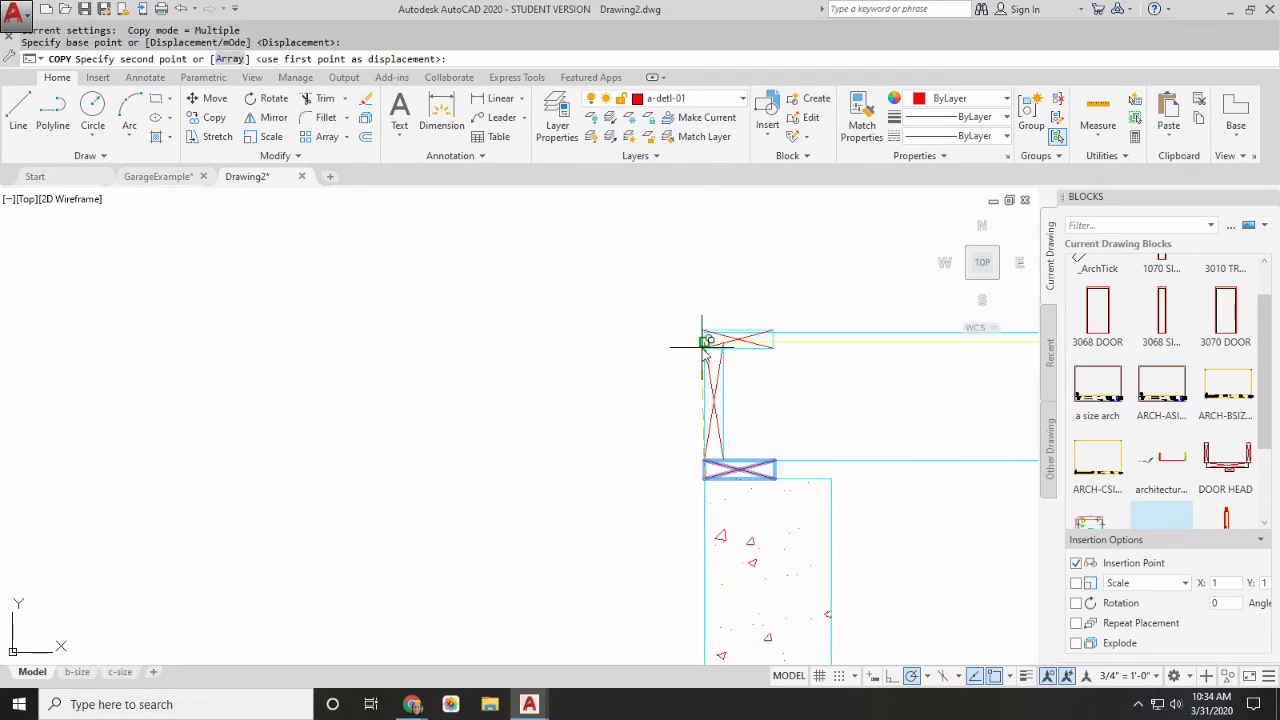
click(706, 331)
scroll(791, 334, down, 3)
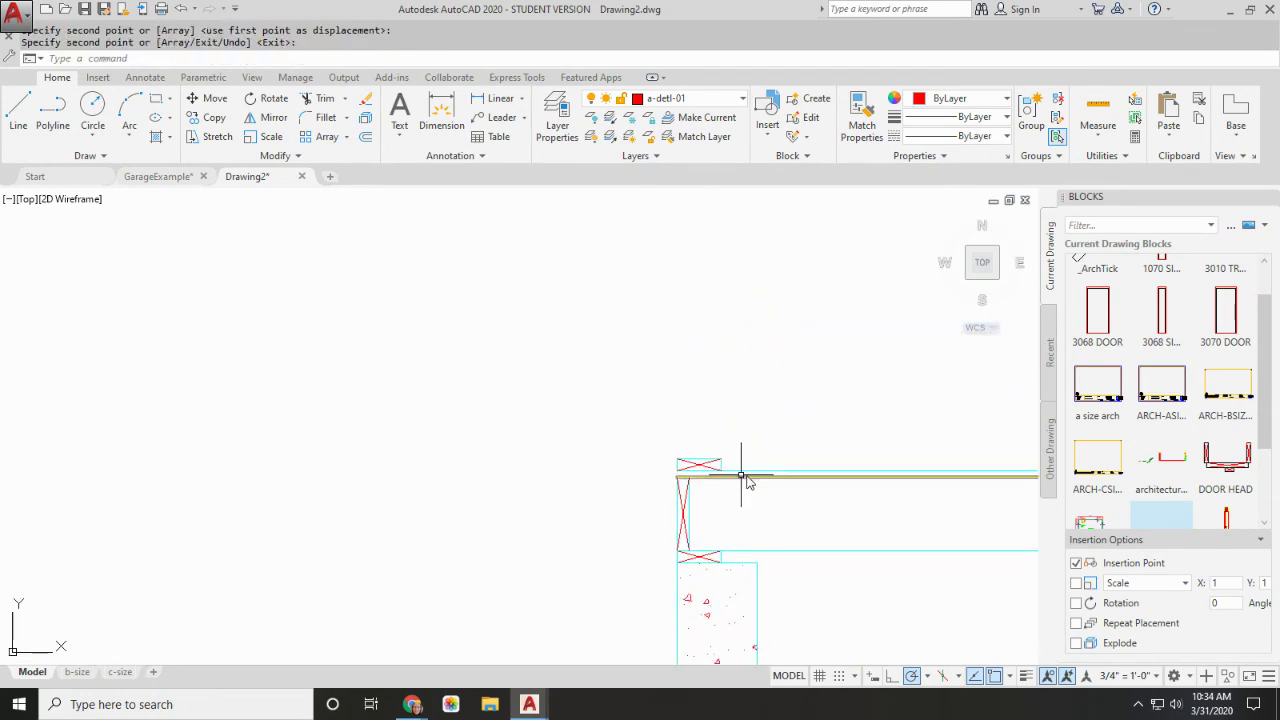
key(Return)
Draw a vertical line from the inner corner of the bottom plate on the deck up past the 2x10 header.
text(l)
key(Return)
click(715, 455)
scroll(740, 330, down, 3)
scroll(730, 320, up, 2)
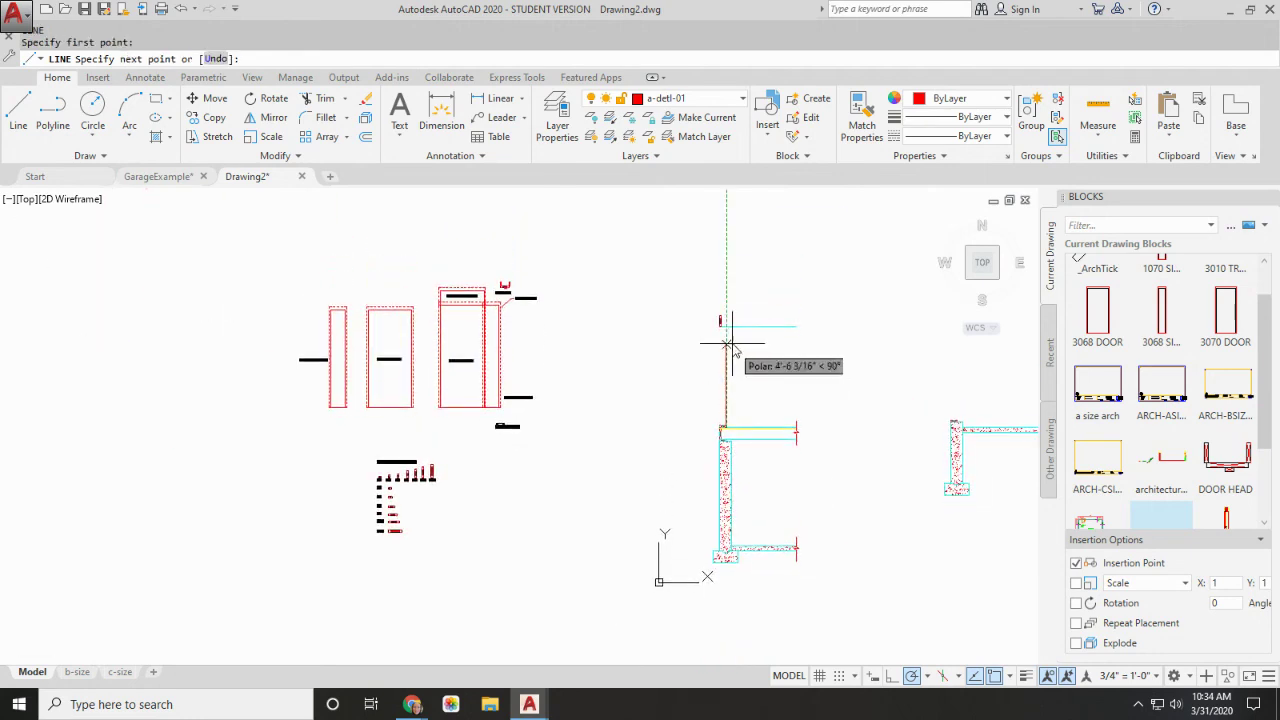
click(710, 266)
key(Return)
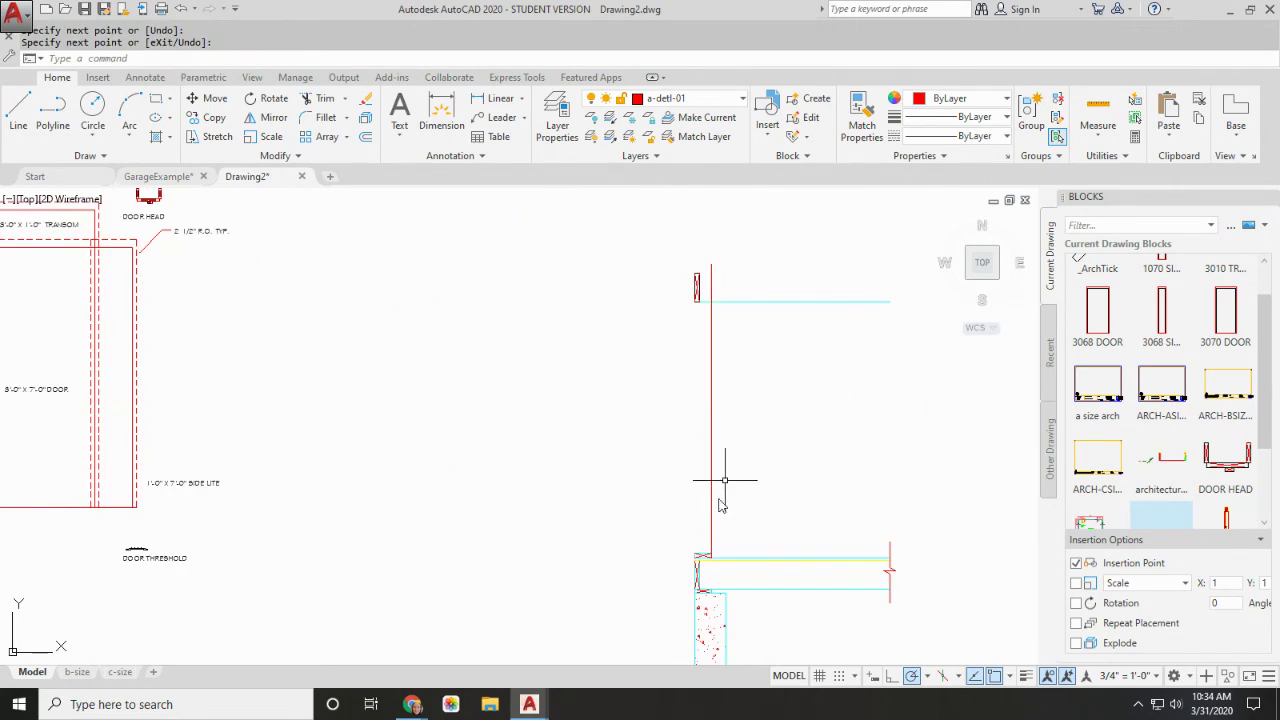
Draw the outer vertical wall line from the bottom plate's outer corner up past the 2x10 header.
key(Return)
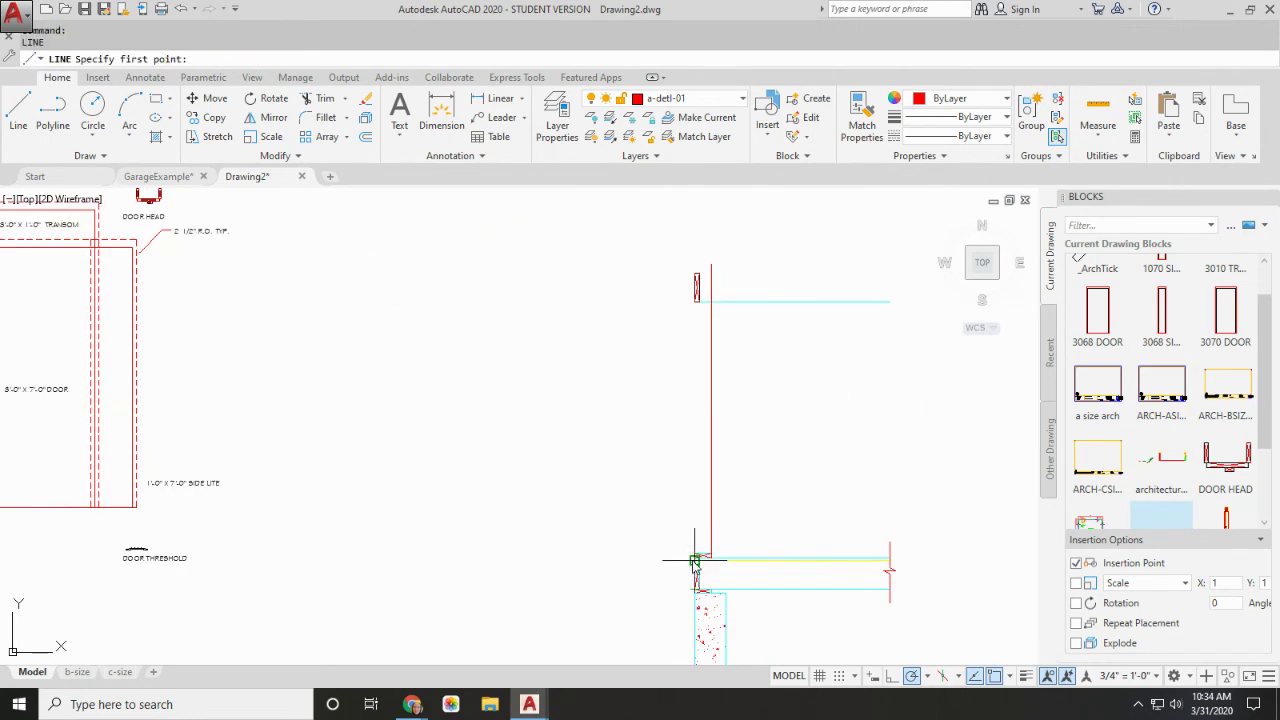
click(695, 557)
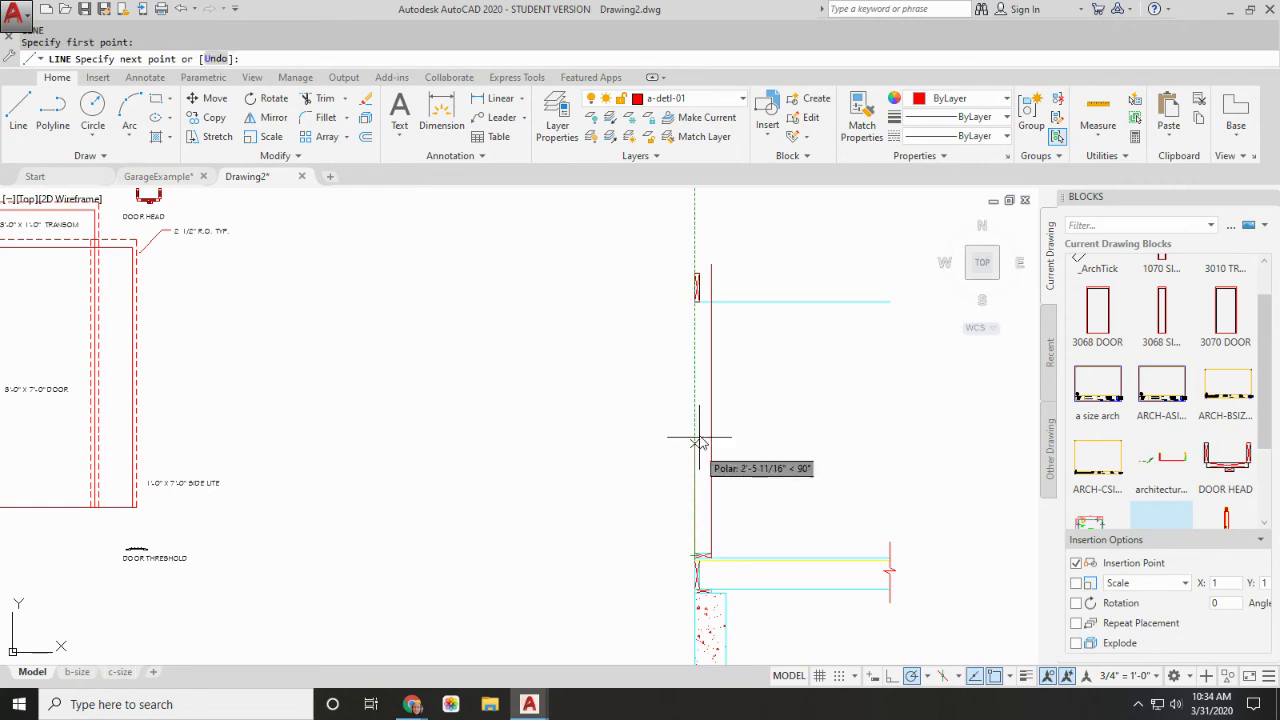
click(695, 264)
key(Return)
Offset the horizontal line at the bottom of the 2x10 header upward by 9.25".
scroll(760, 290, up, 4)
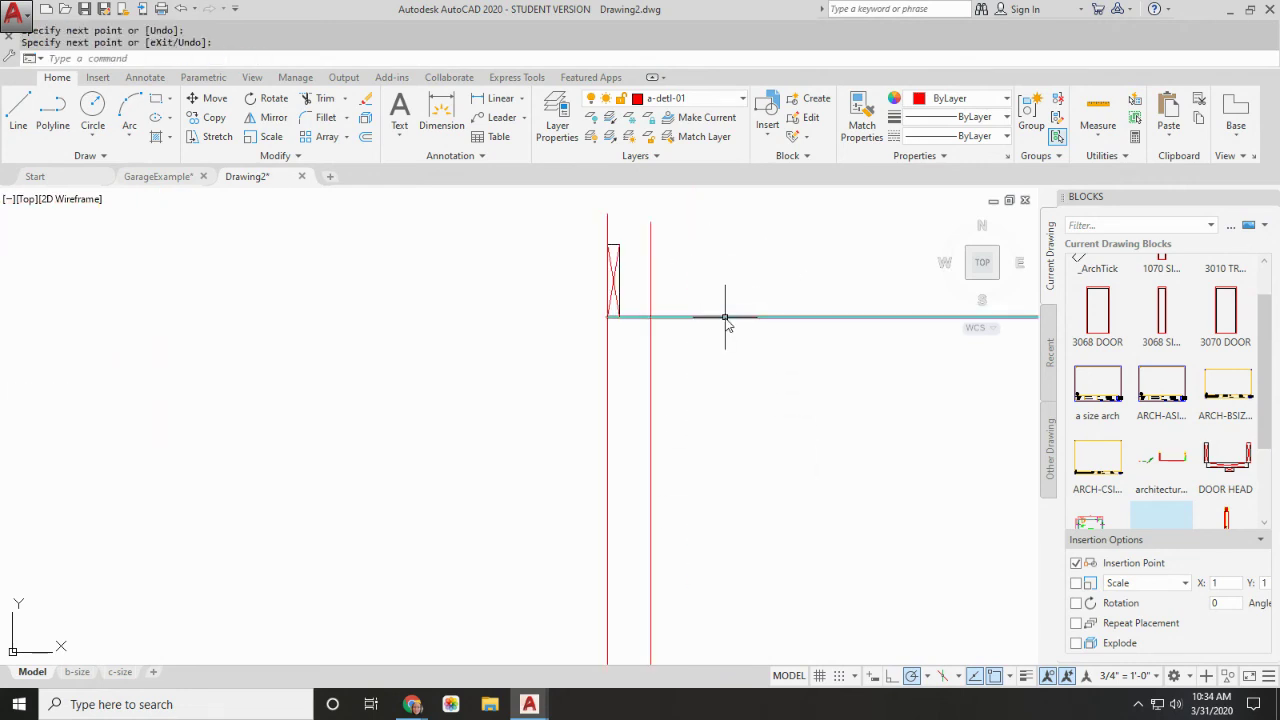
text(o)
key(Return)
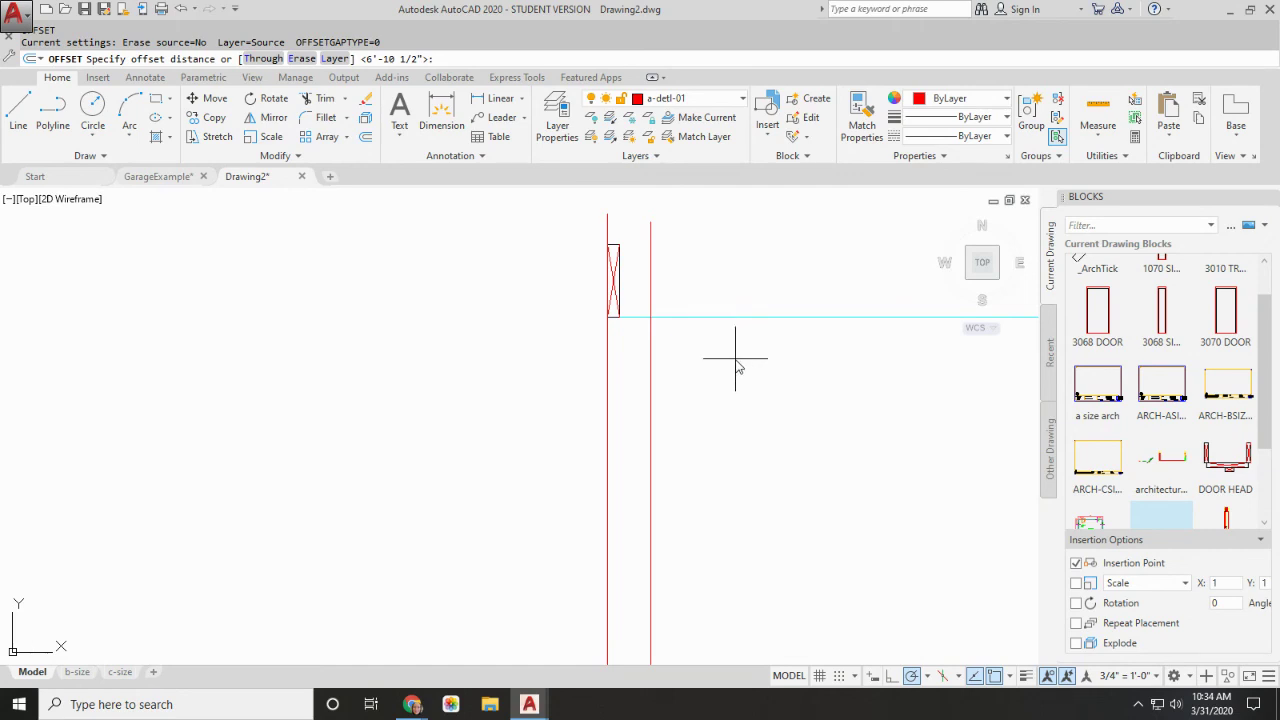
text(9.)
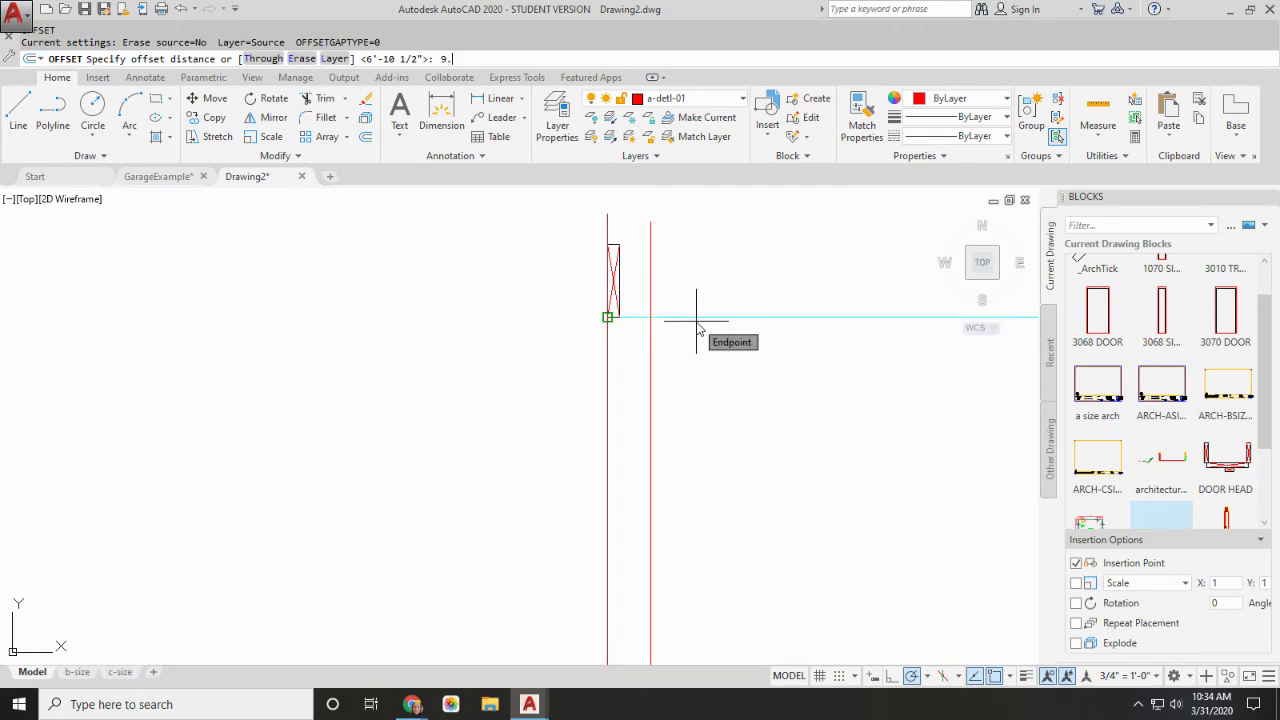
text(25)
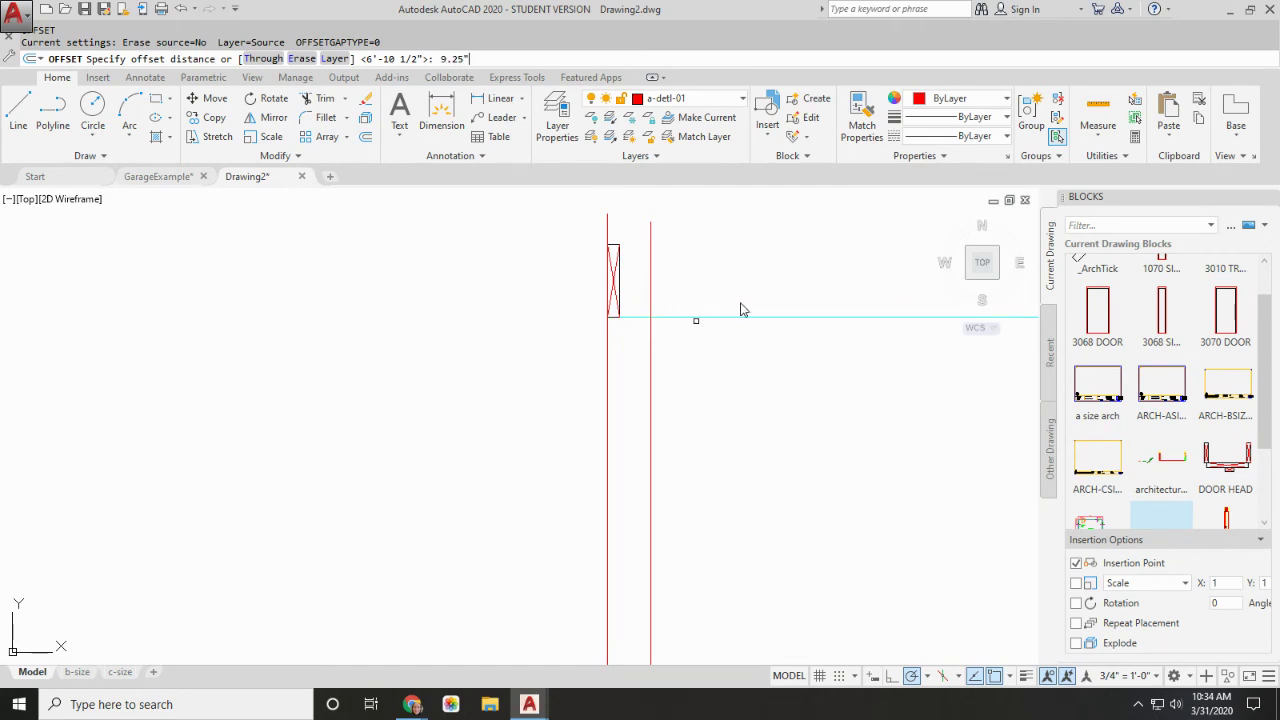
key(Return)
click(735, 318)
click(737, 277)
middle_drag(742, 291, 735, 366)
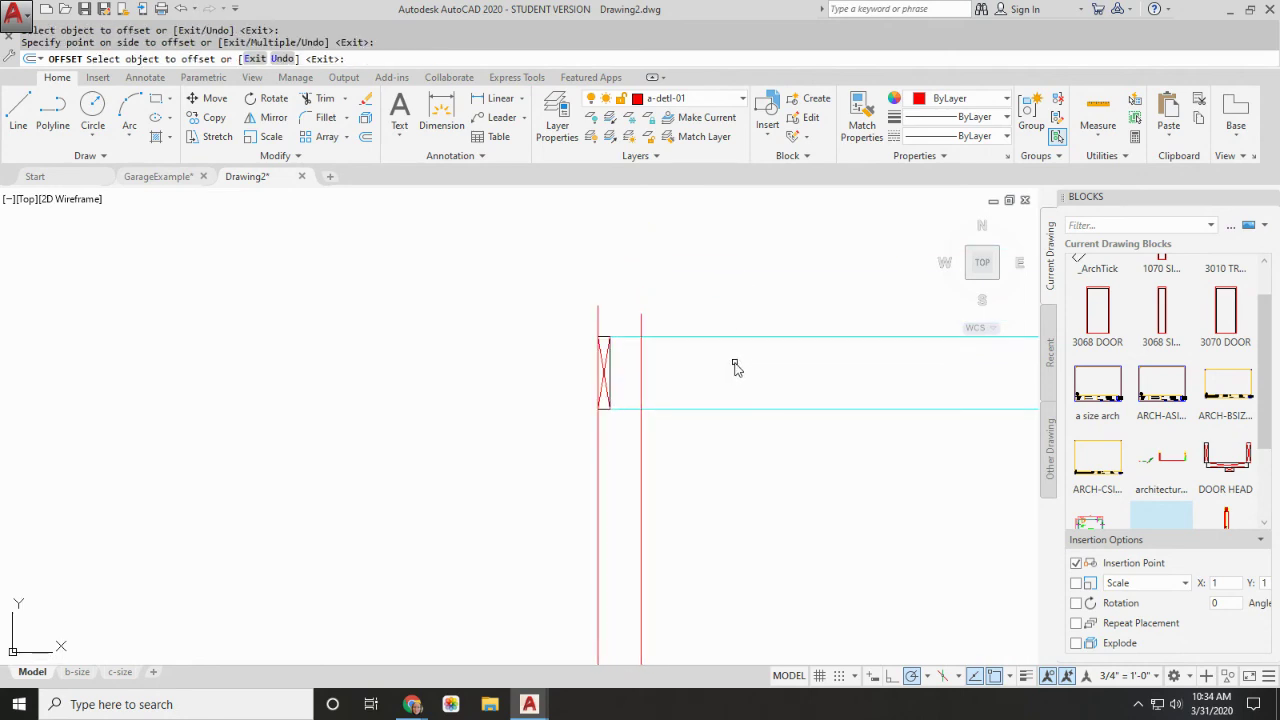
key(Escape)
text(o)
key(Return)
text(3")
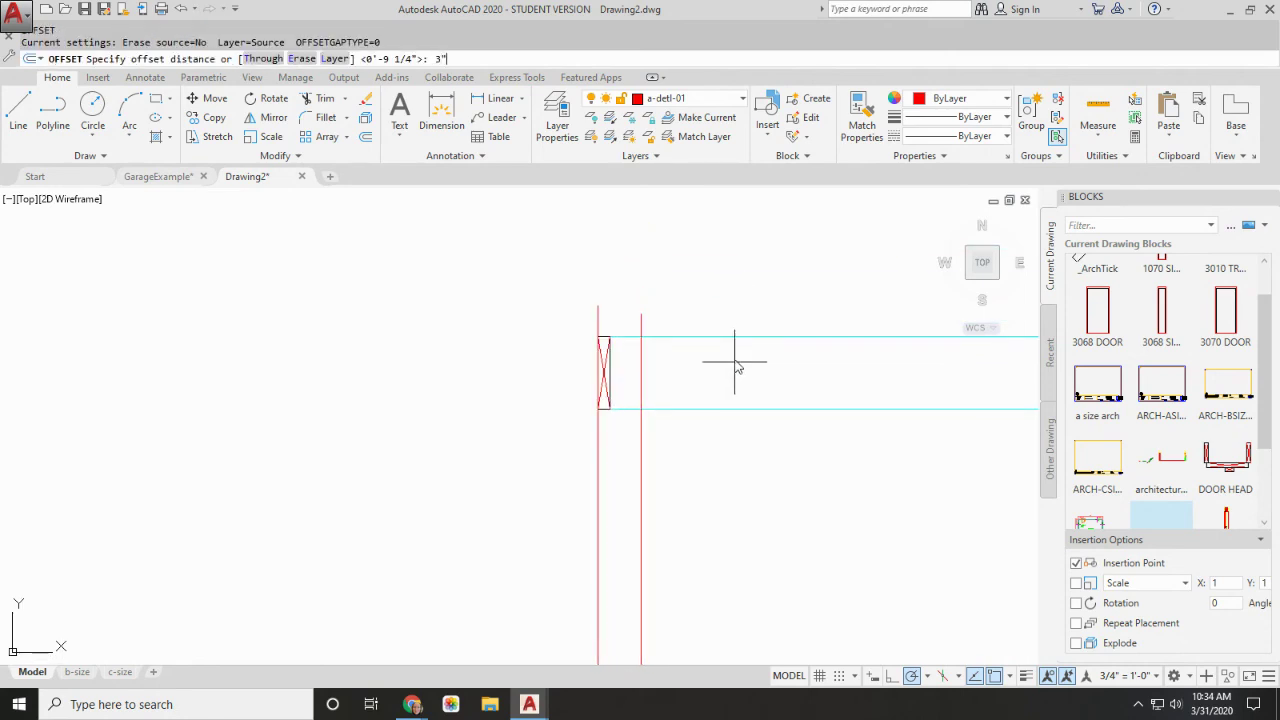
text(')
key(Return)
key(Escape)
Offset the horizontal line at the top of the 2x10 header upward by 3".
text(o)
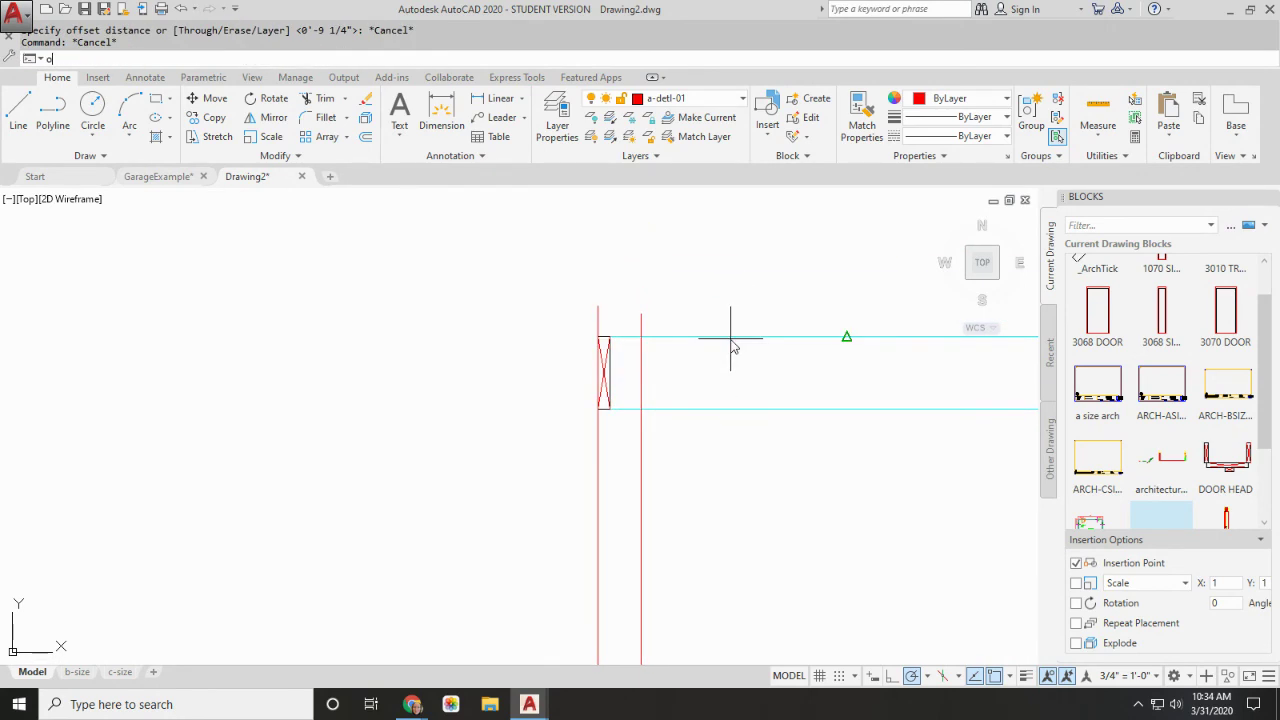
key(Return)
text(3)
key(Return)
click(731, 337)
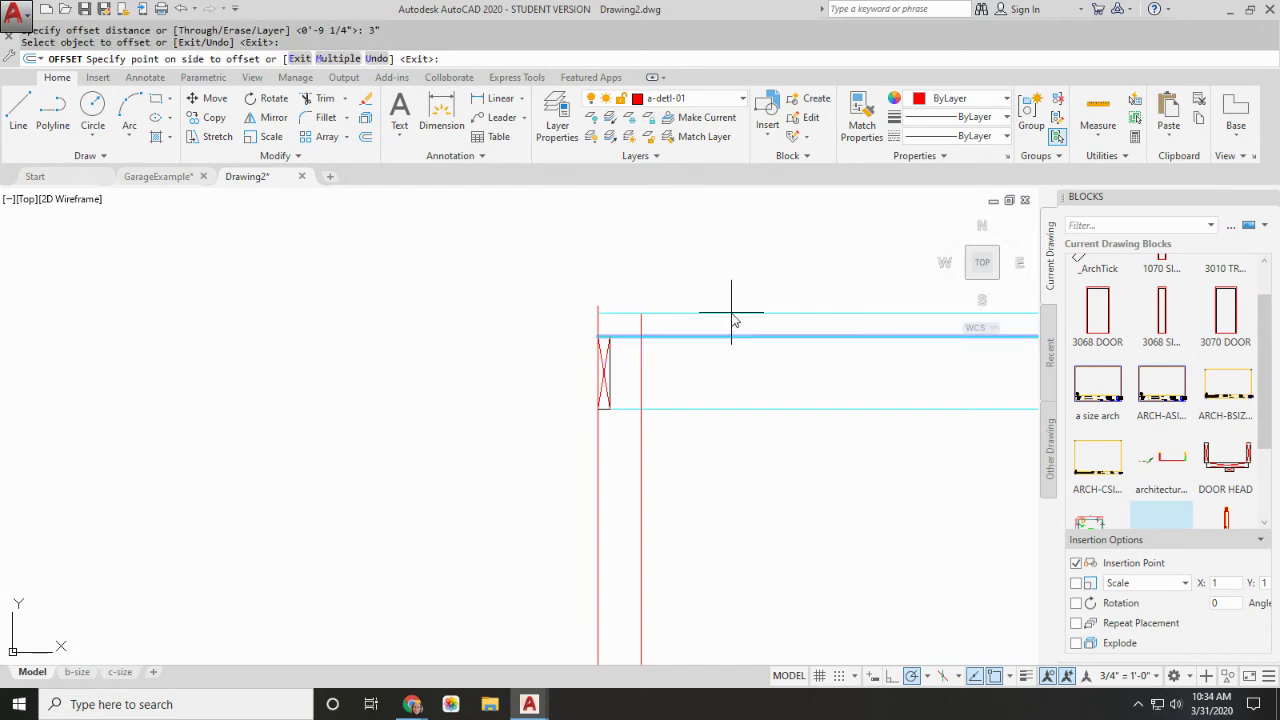
click(735, 314)
key(Escape)
Copy the bottom plate twice above the 2x10 header, stacked between the two upper horizontal lines, as a double top plate.
scroll(614, 358, down, 2)
scroll(601, 580, up, 3)
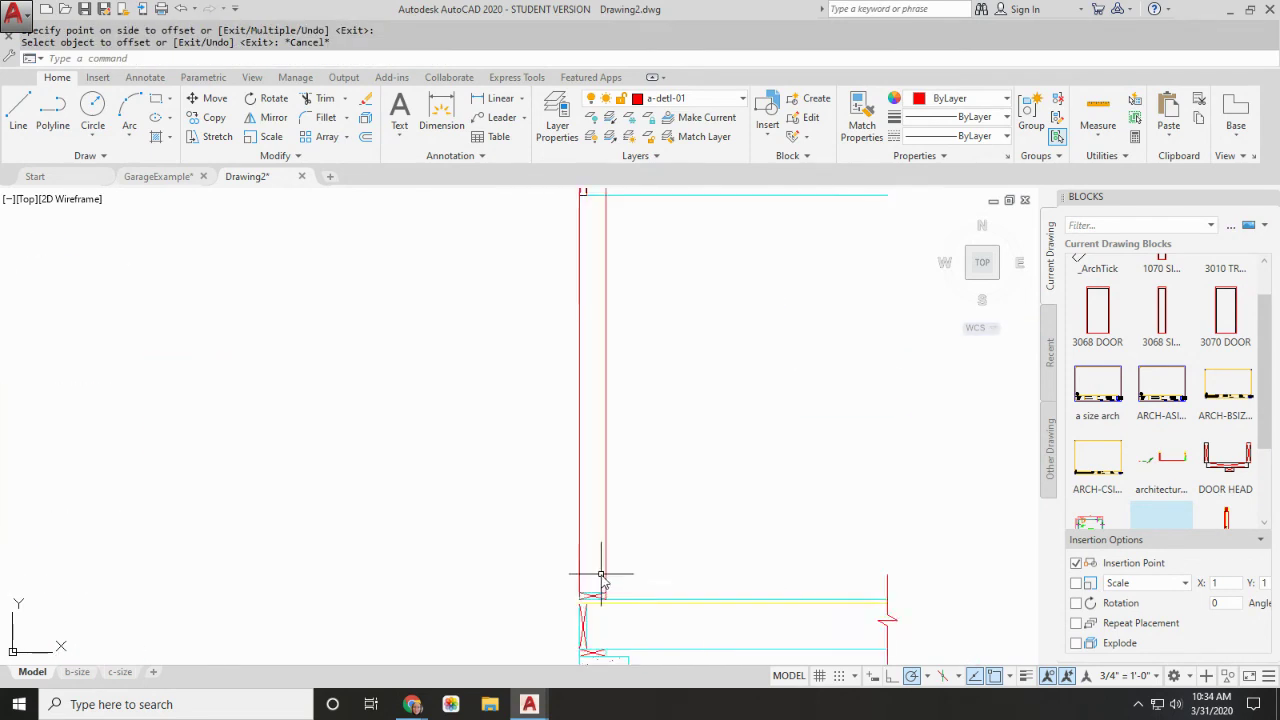
text(cp)
key(Return)
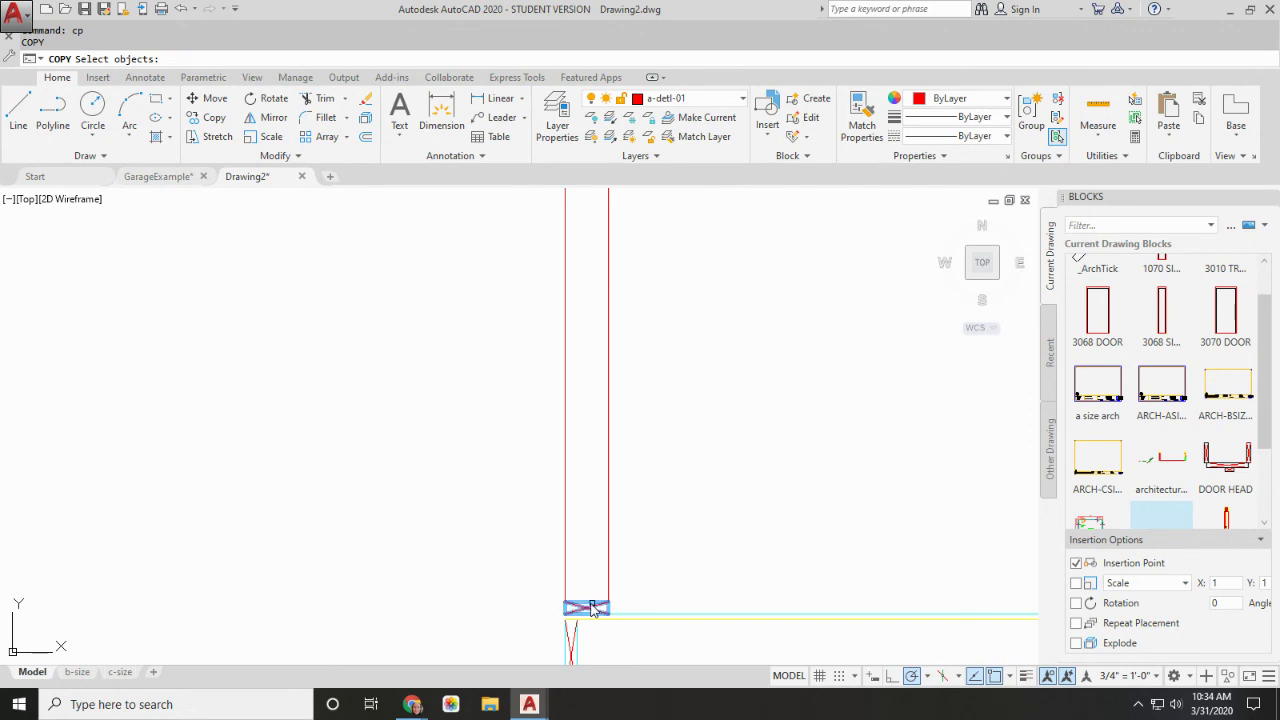
click(592, 607)
key(Return)
click(571, 607)
scroll(623, 337, up, 3)
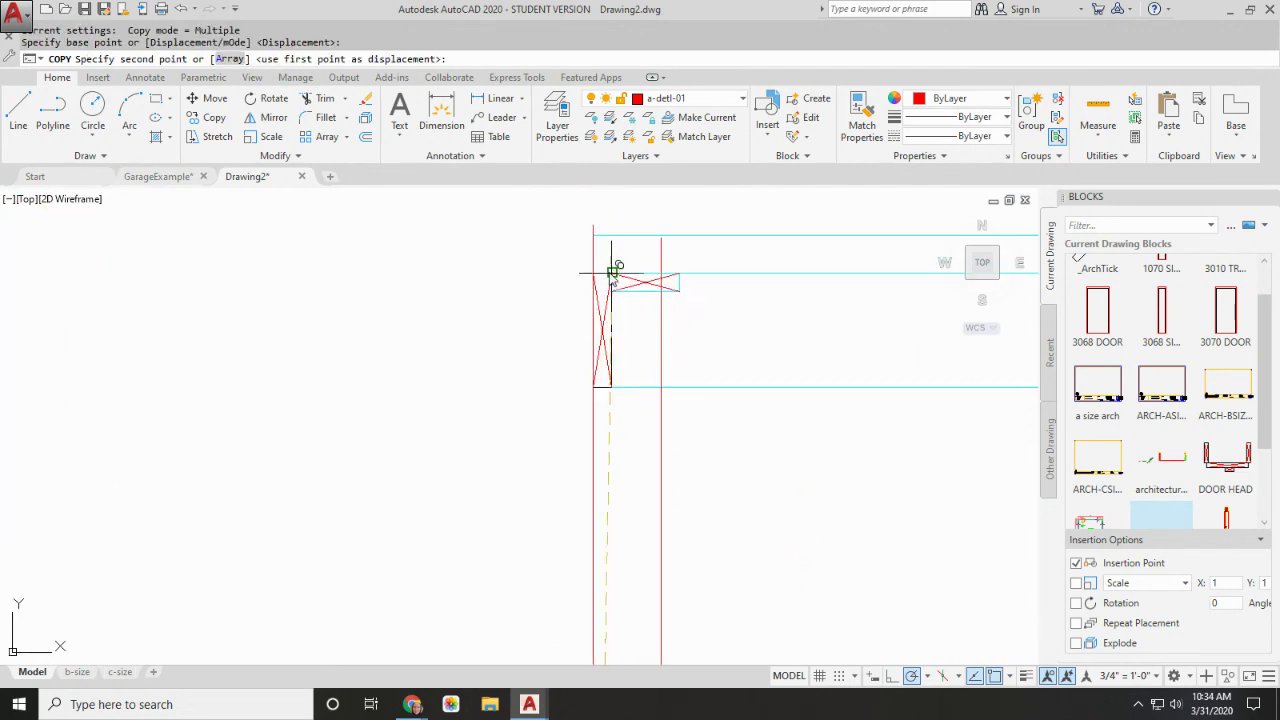
click(597, 236)
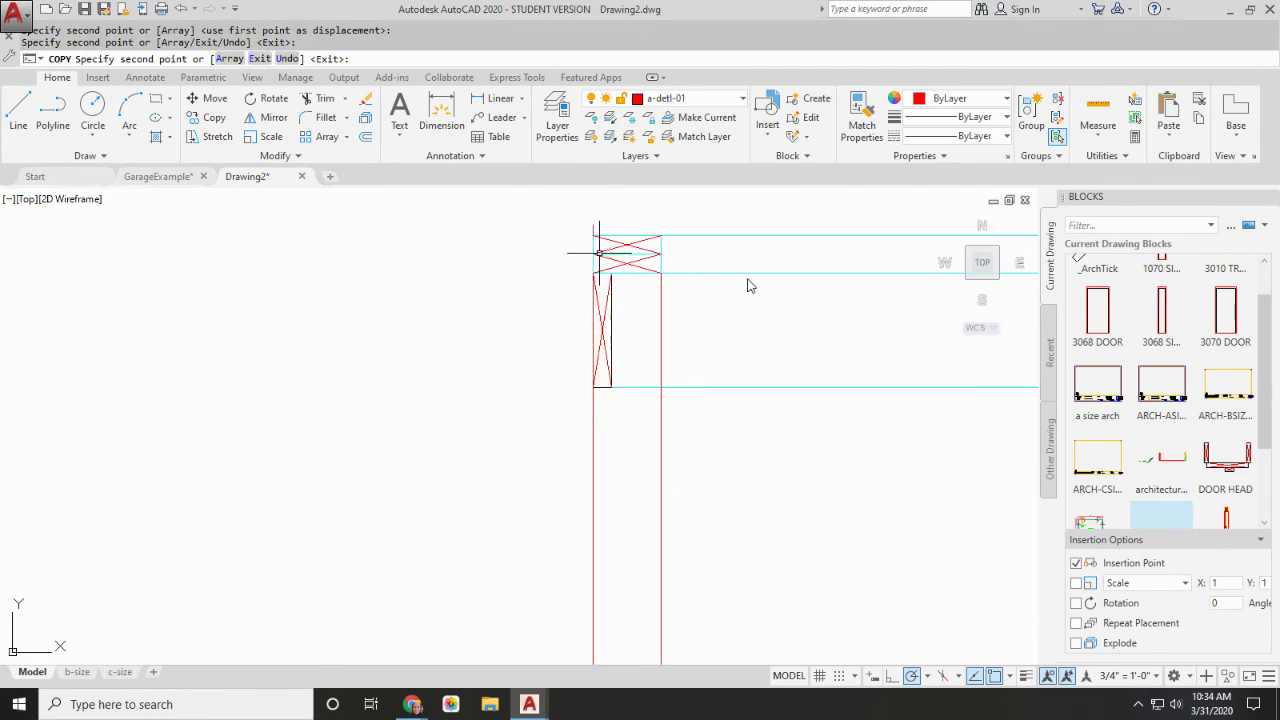
key(Return)
Copy the upright 2x10 header by its bottom inner corner to the inner wall line beneath the top plates.
scroll(680, 290, down, 2)
text(cp)
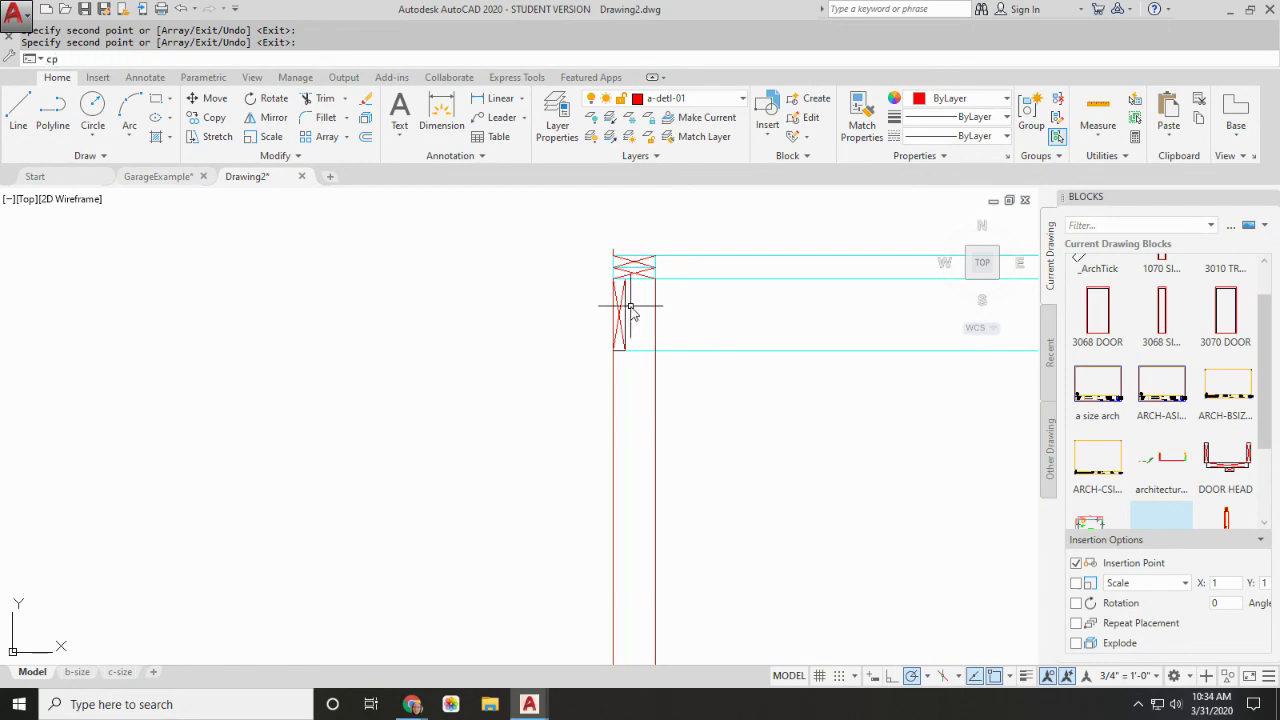
key(Return)
click(630, 312)
key(Return)
click(626, 350)
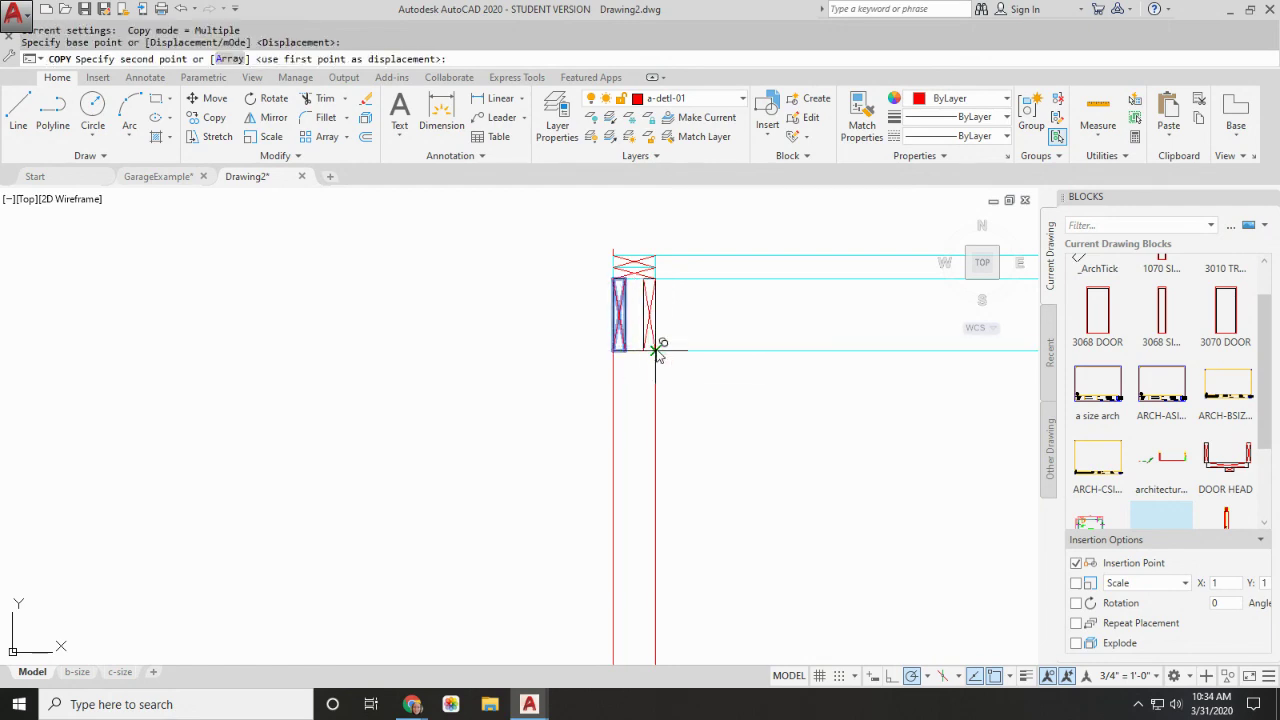
click(660, 354)
scroll(708, 343, down, 2)
key(Escape)
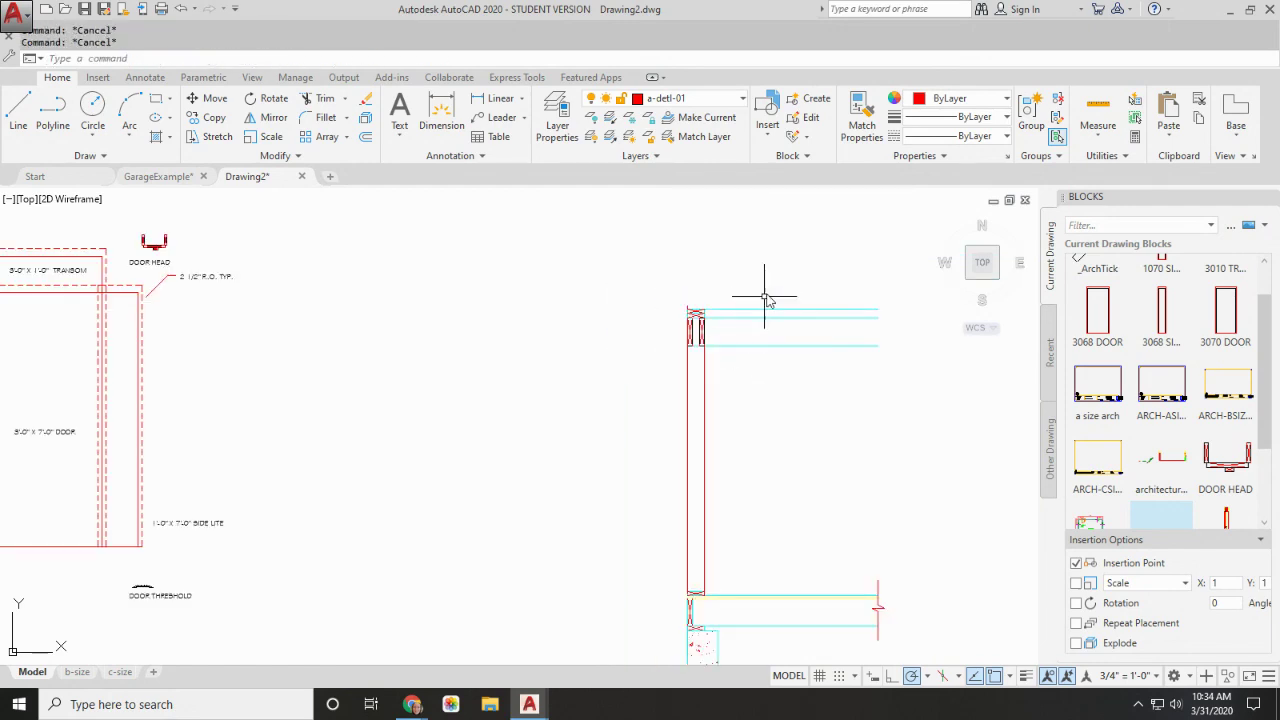
Erase the three horizontal guide lines at the header and top plates.
click(776, 289)
click(759, 378)
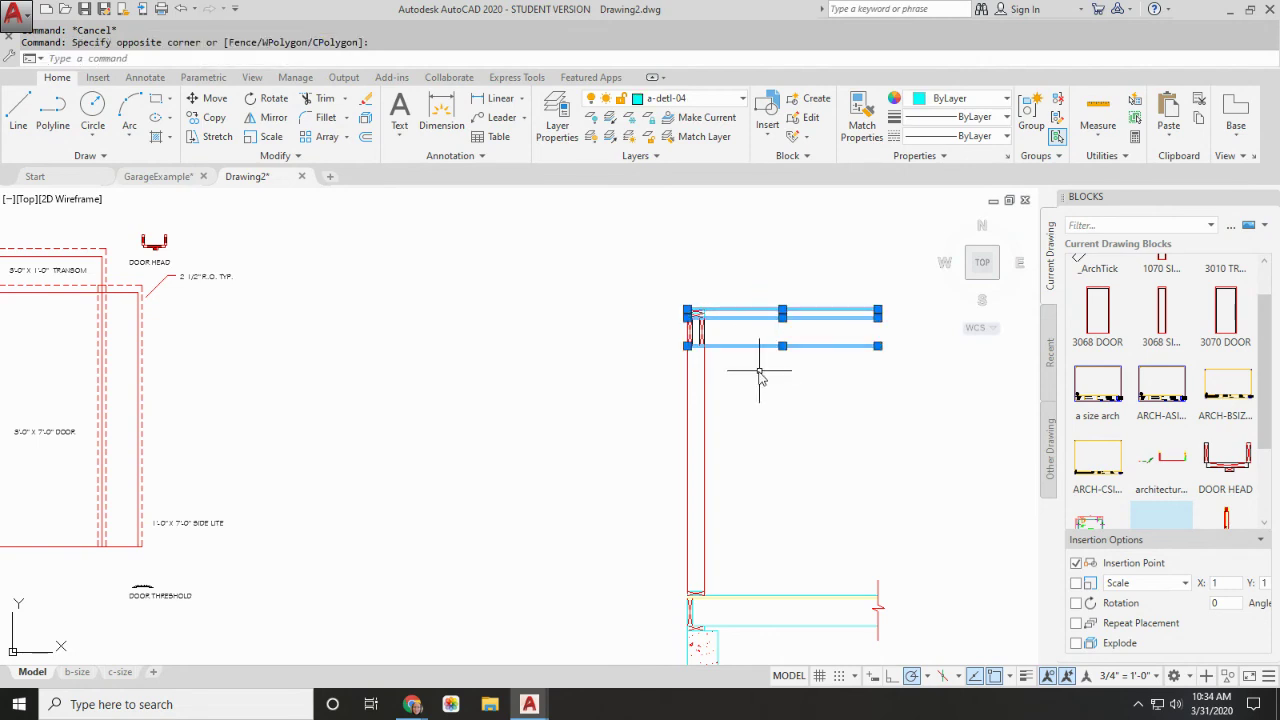
key(Delete)
Shorten the outer vertical wall line so it ends at the outer corner of the upper top plate.
scroll(686, 280, up, 3)
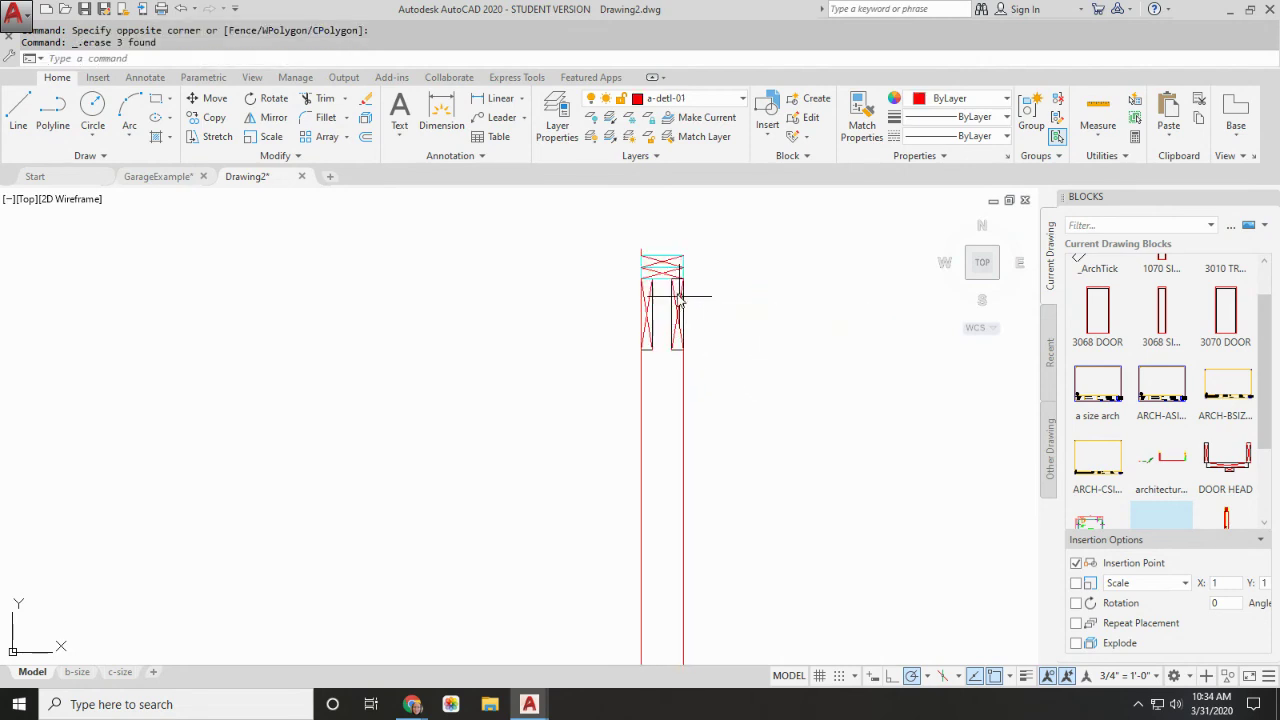
click(641, 250)
scroll(641, 250, up, 2)
click(641, 250)
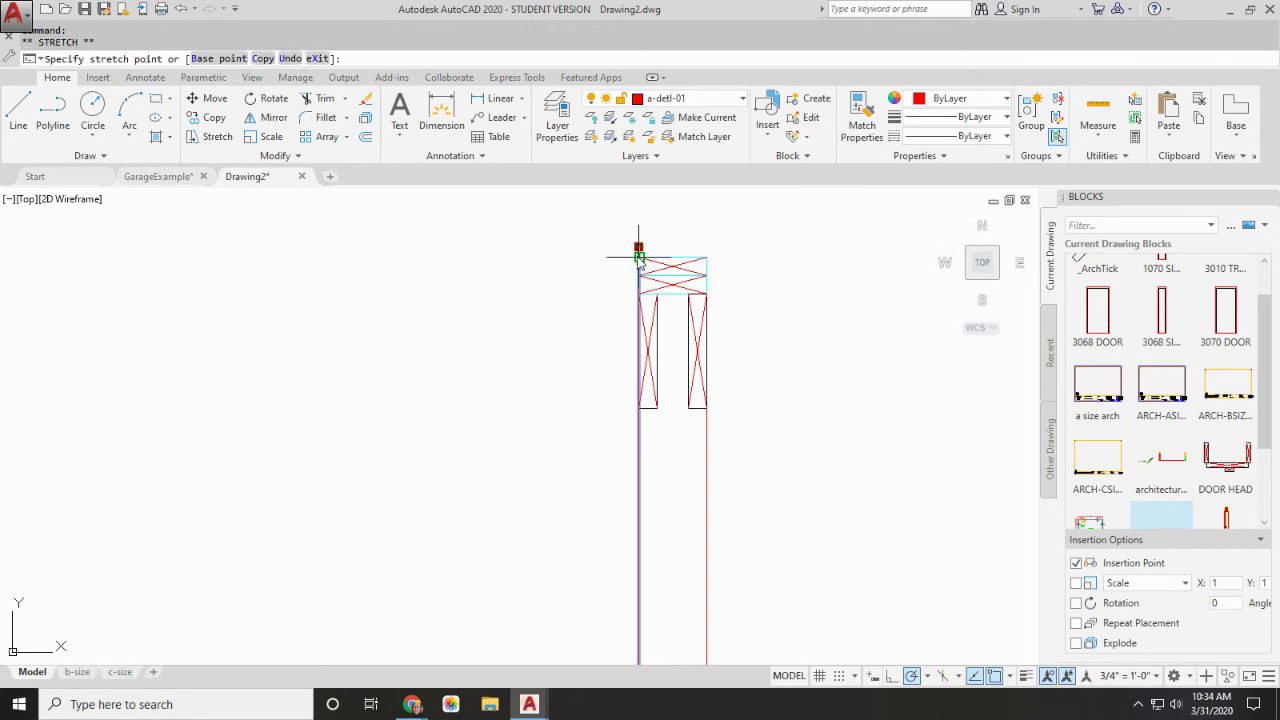
key(Escape)
Copy the wall's bottom plate straight up by 2' to form a window sill plate between the wall lines.
scroll(740, 340, down, 5)
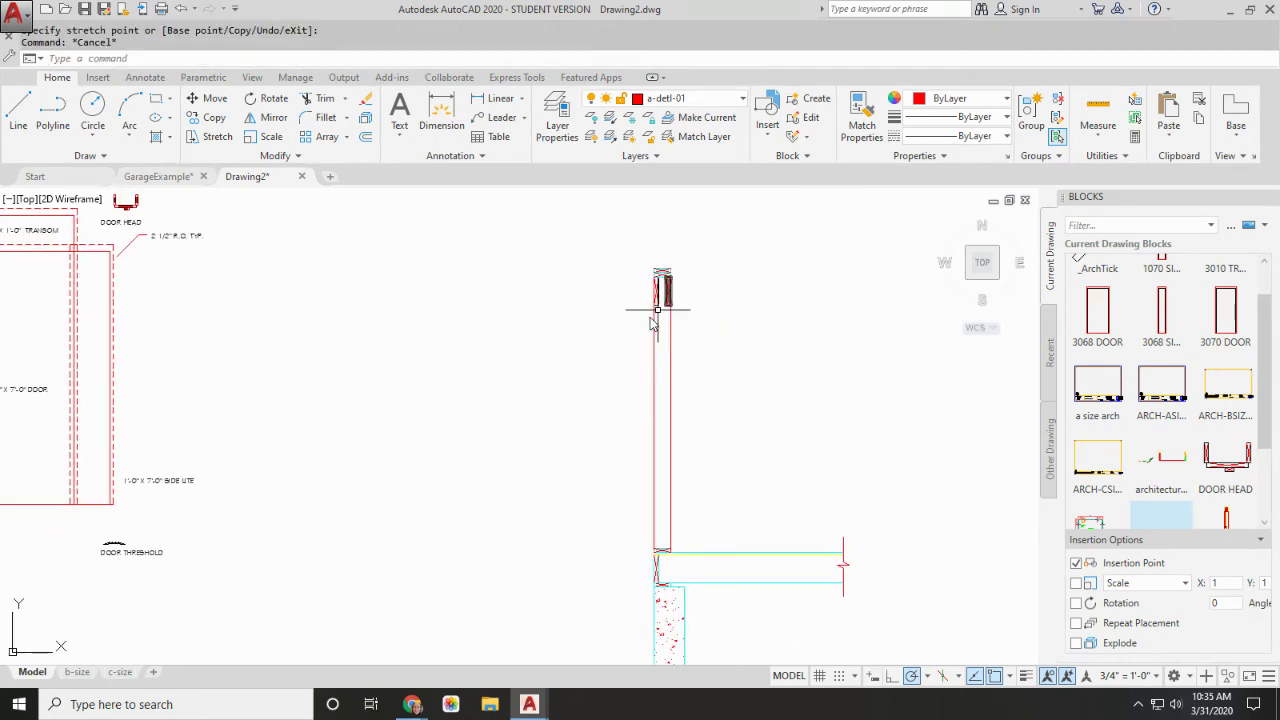
text(co)
key(Return)
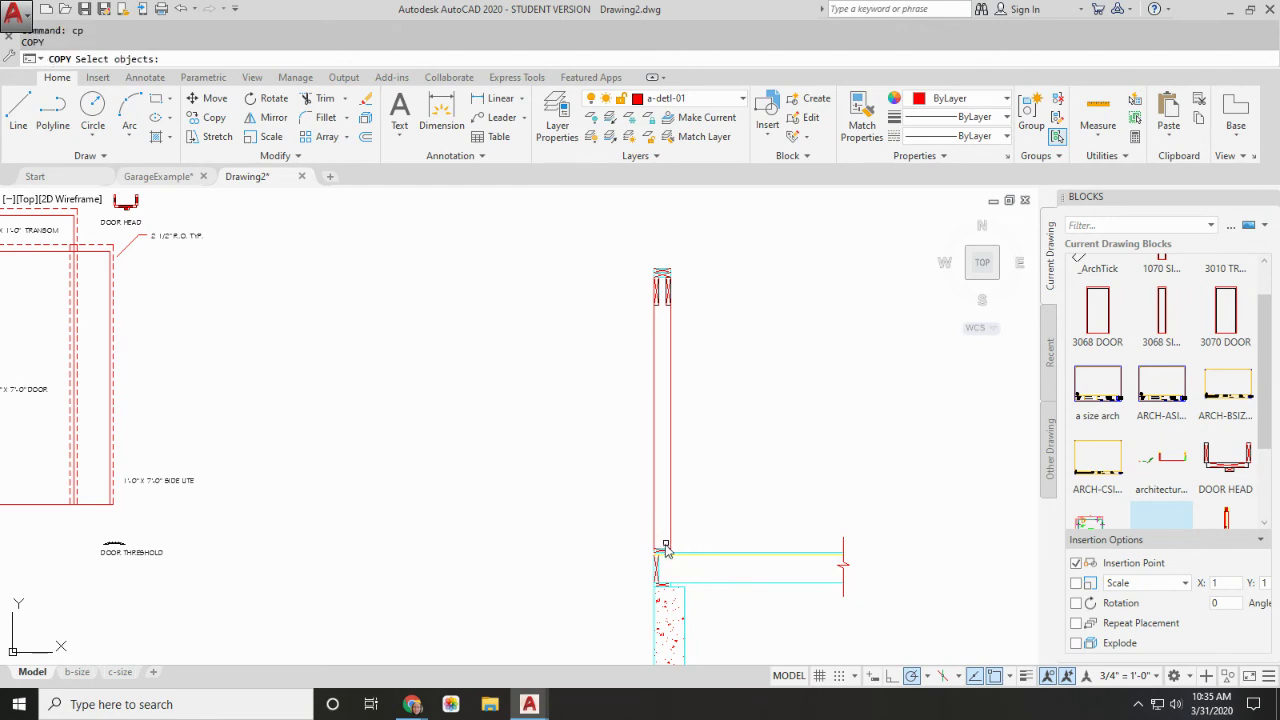
click(662, 549)
key(Return)
click(705, 505)
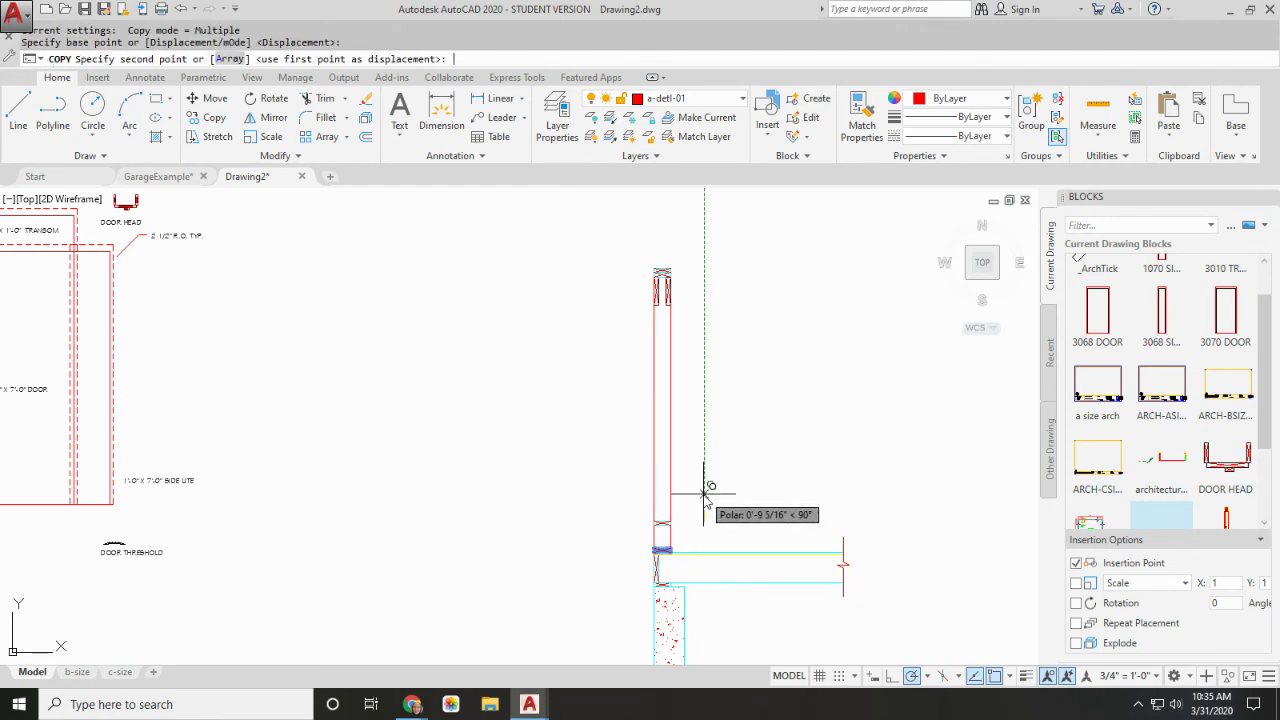
key(Return)
key(Escape)
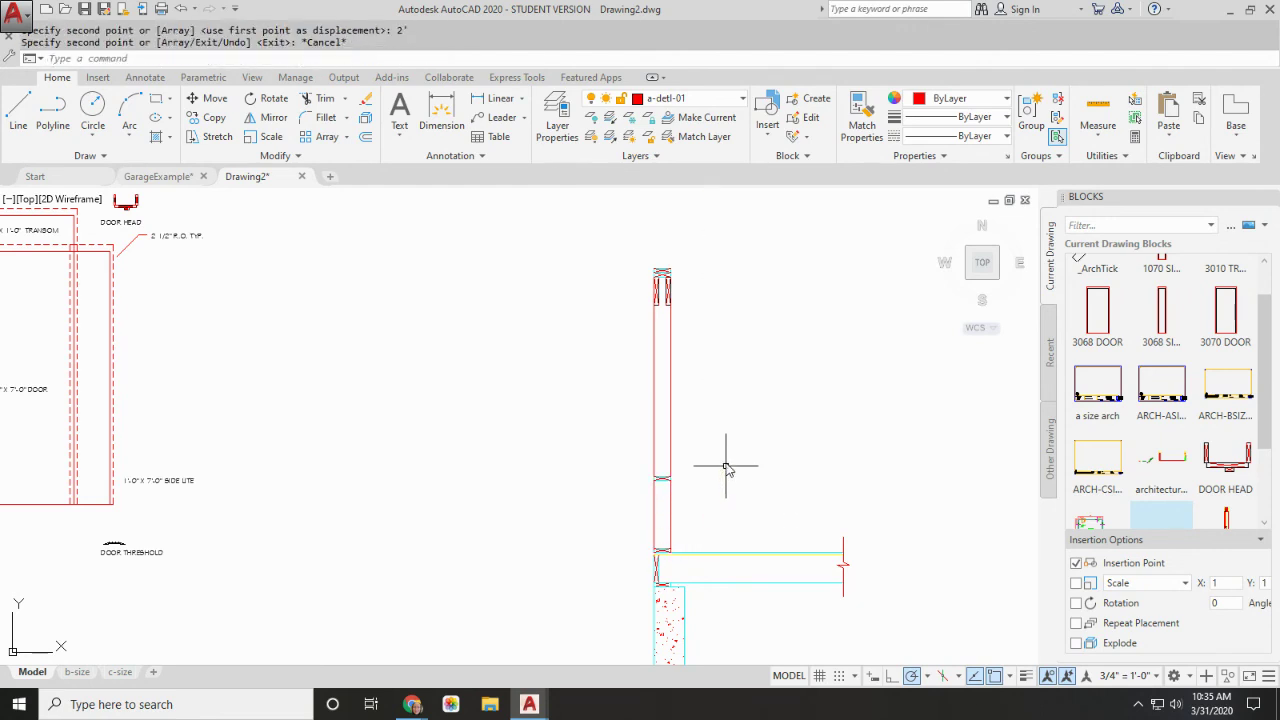
scroll(665, 325, up, 2)
scroll(686, 557, down, 4)
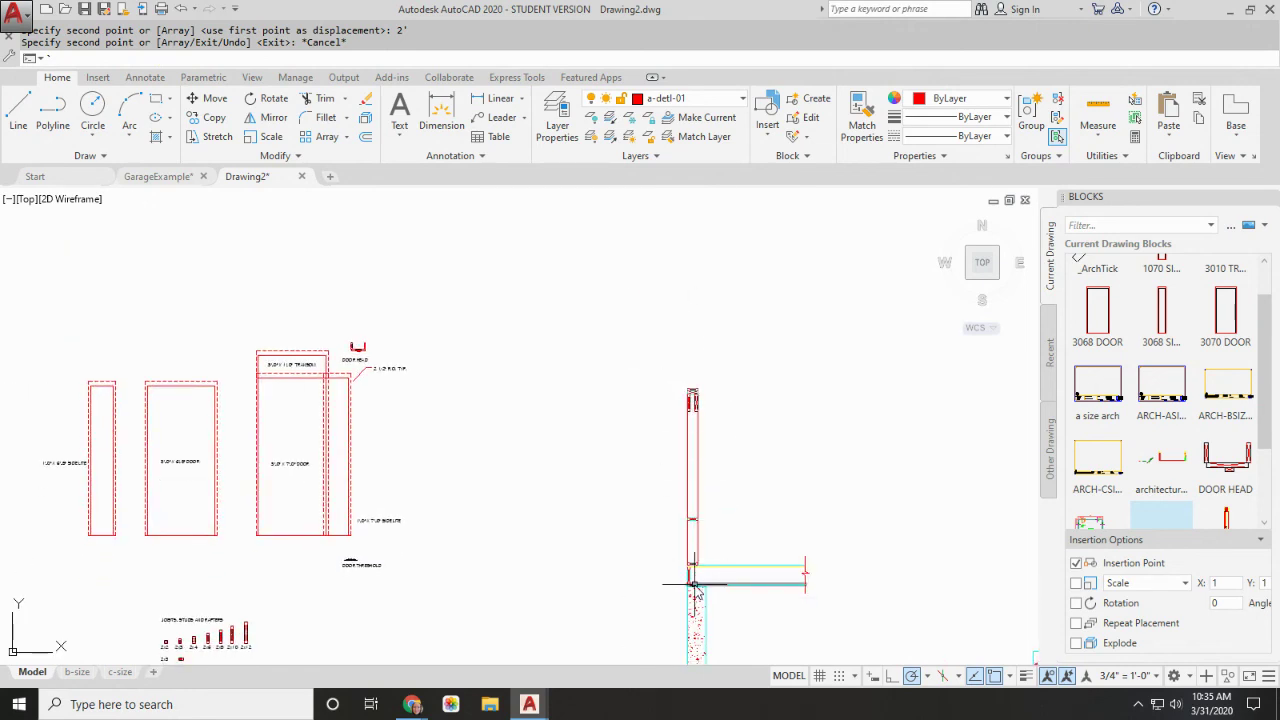
scroll(696, 520, up, 3)
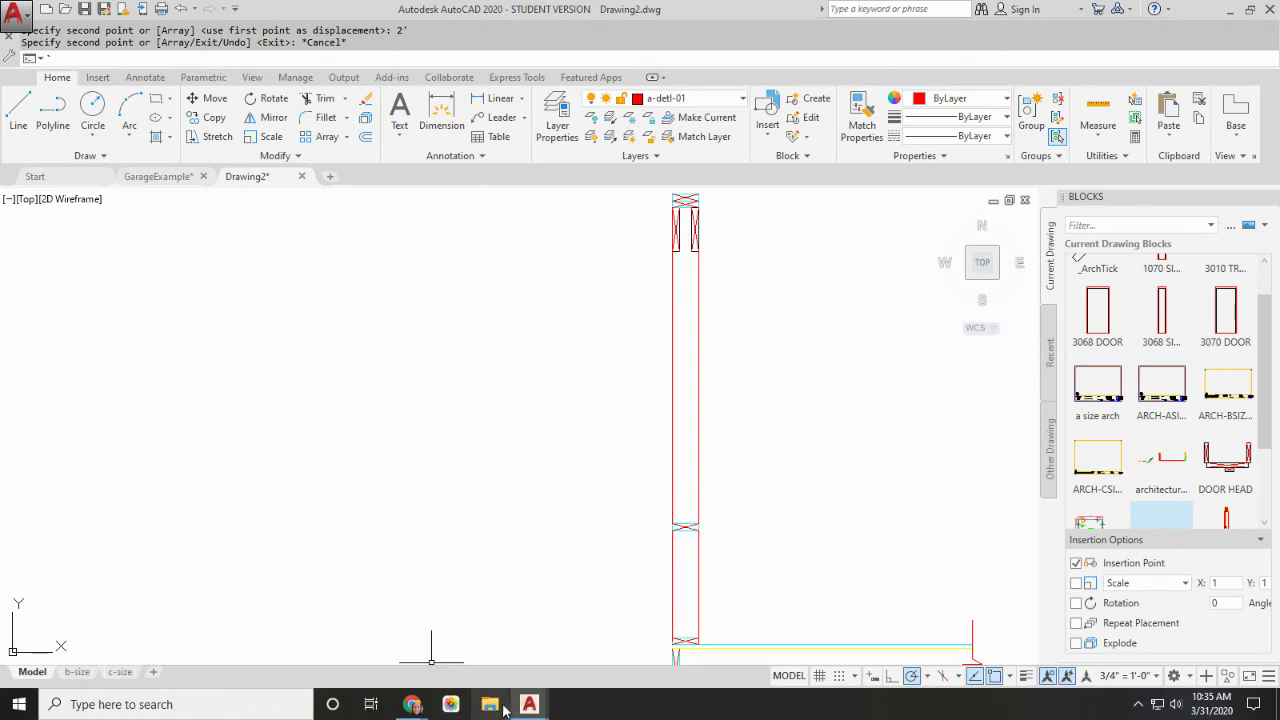
Switch to the nominal lumber page in Chrome and close the beam-Spans.pdf preview to show the folder of span tables.
mouse_move(412, 704)
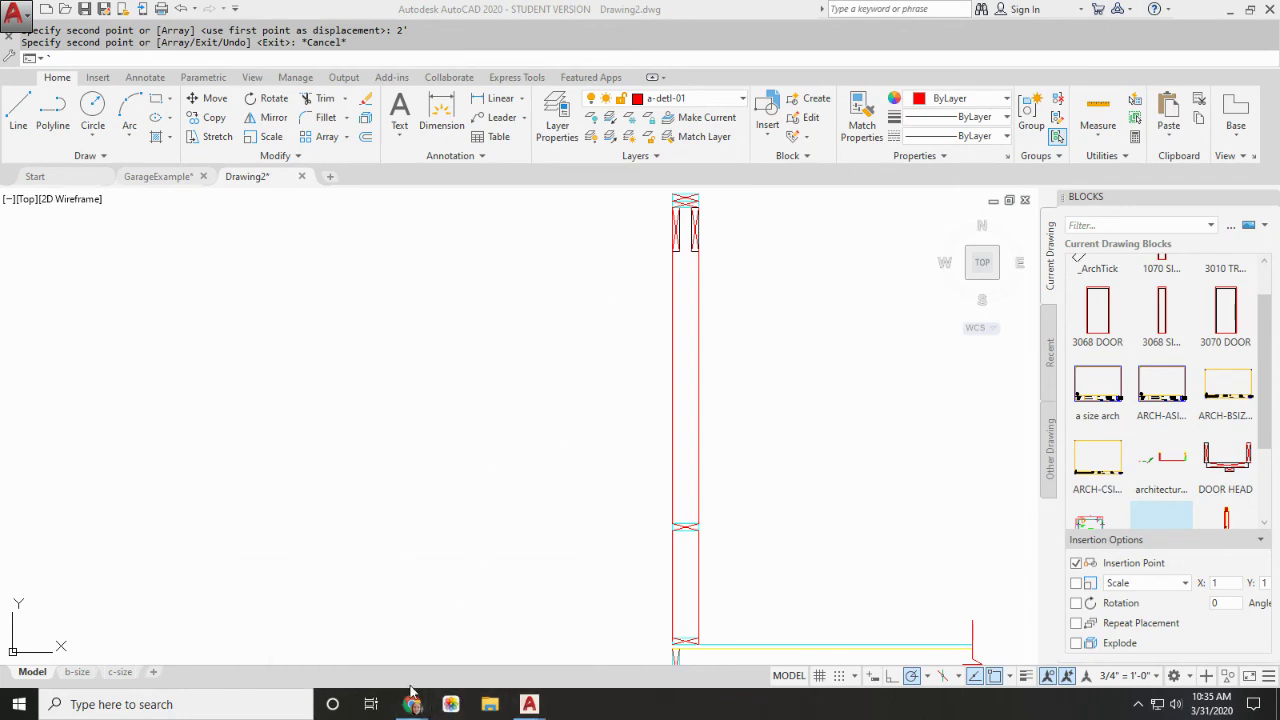
click(388, 630)
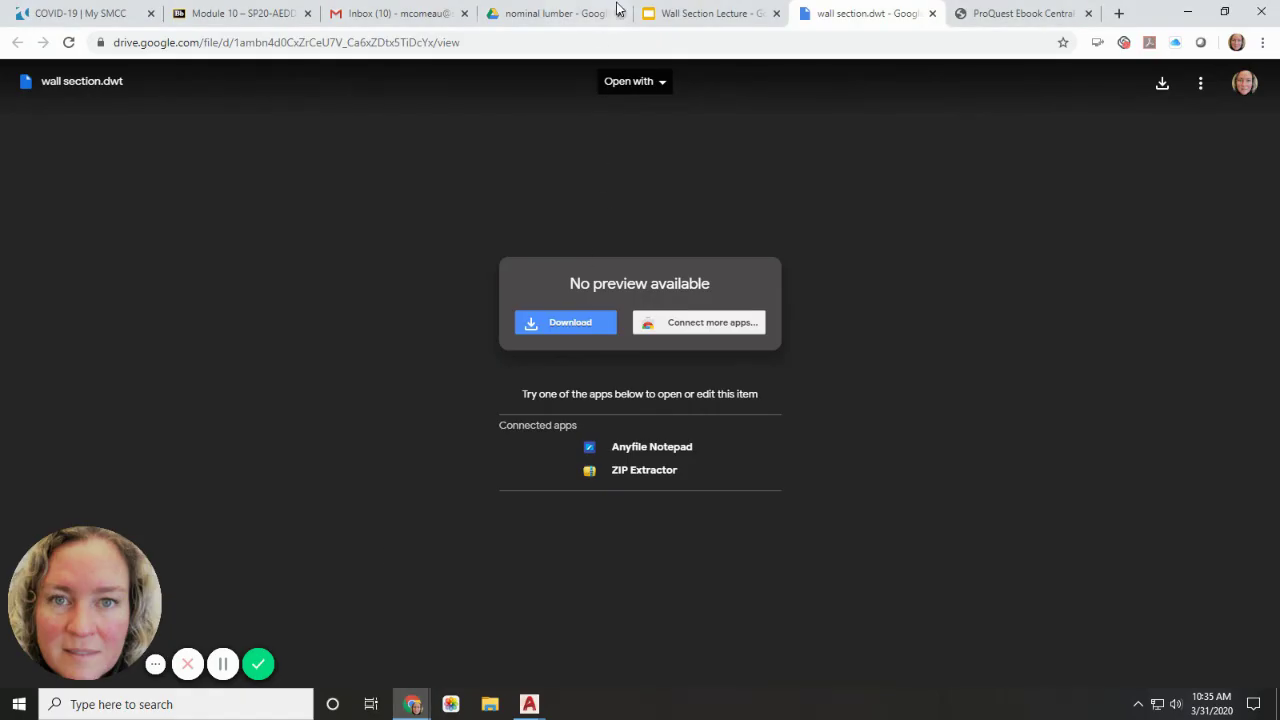
click(586, 13)
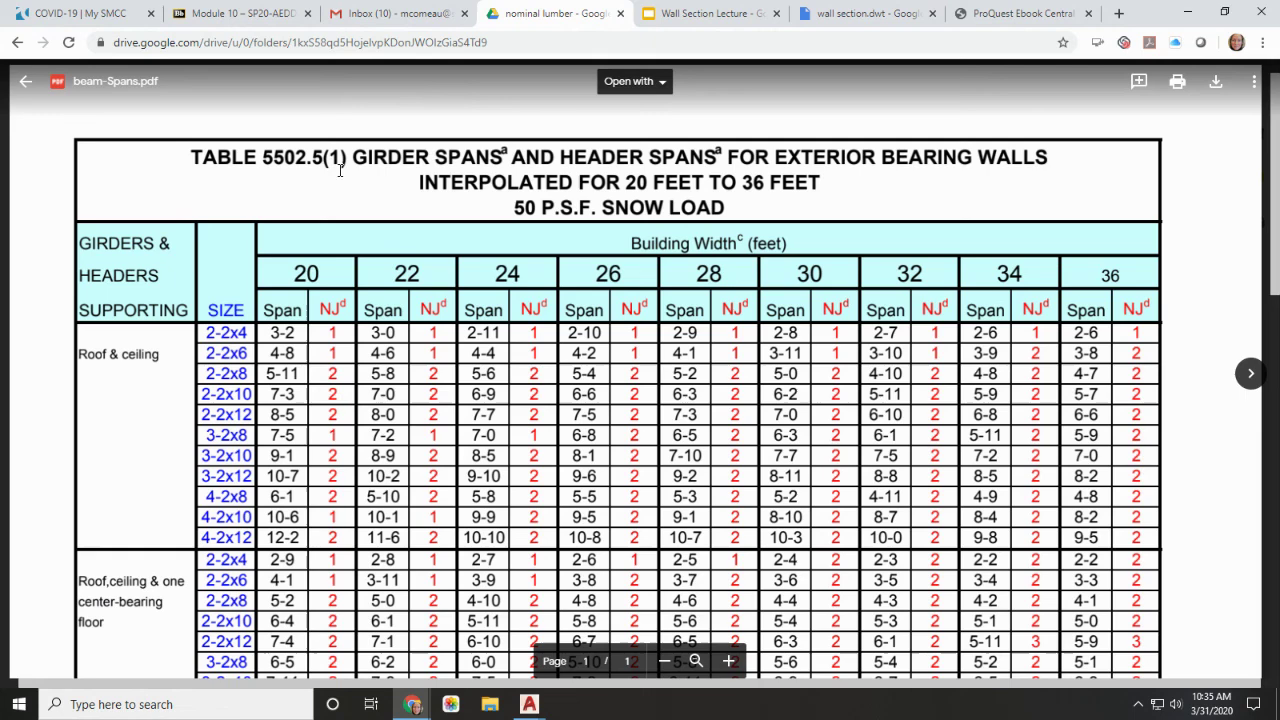
click(24, 82)
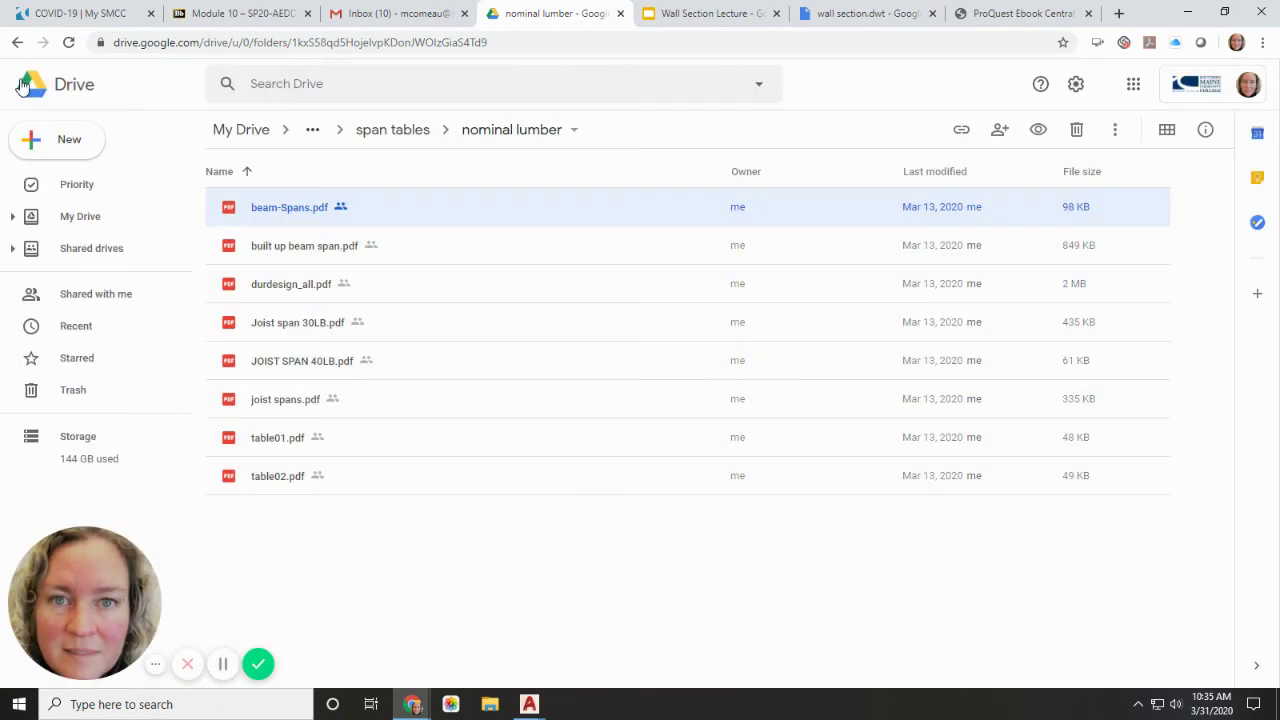
Go up from the nominal lumber folder to ASSIGNMENTS AND HANDOUTS and open its 009 wall section folder.
click(393, 139)
click(417, 131)
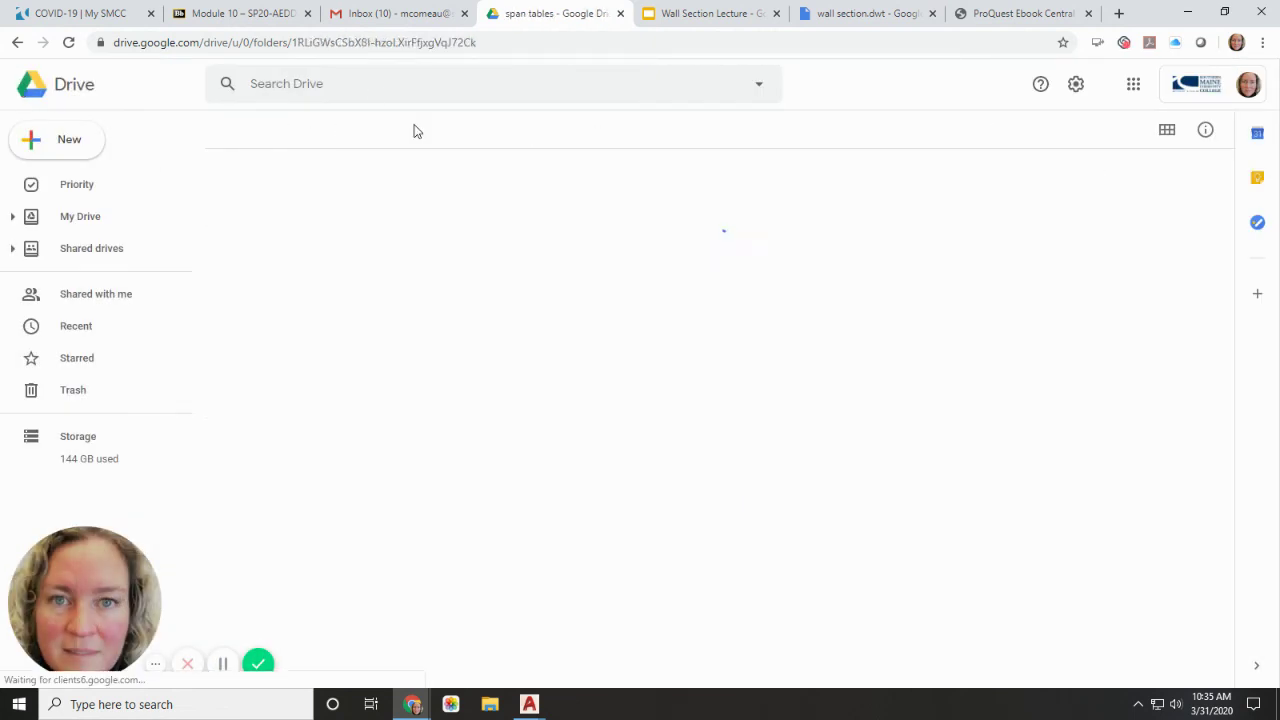
click(439, 133)
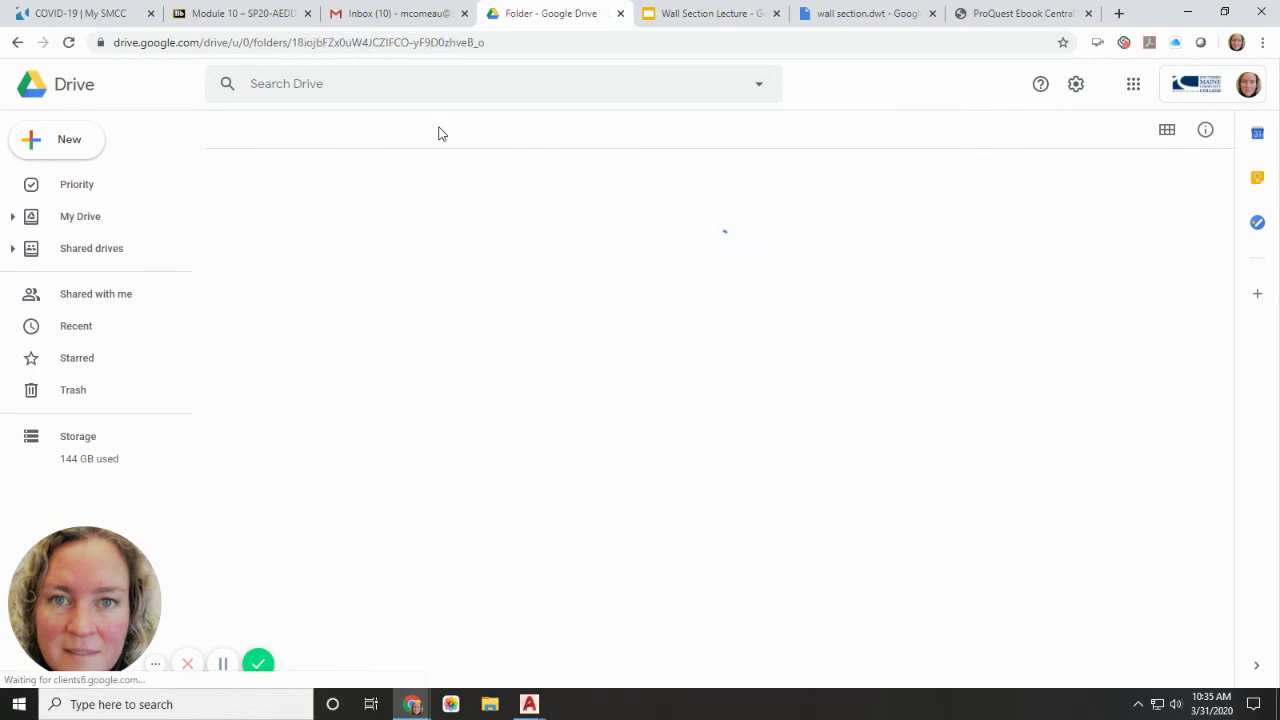
scroll(432, 295, down, 1)
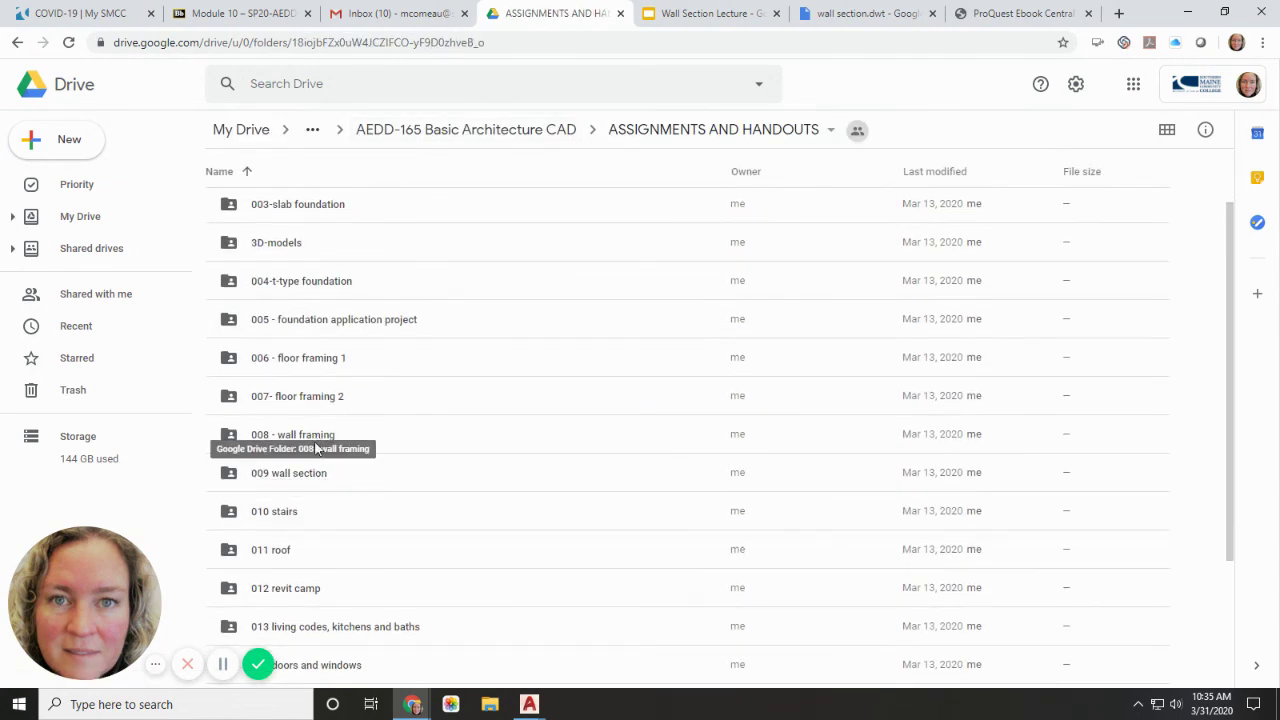
double_click(316, 476)
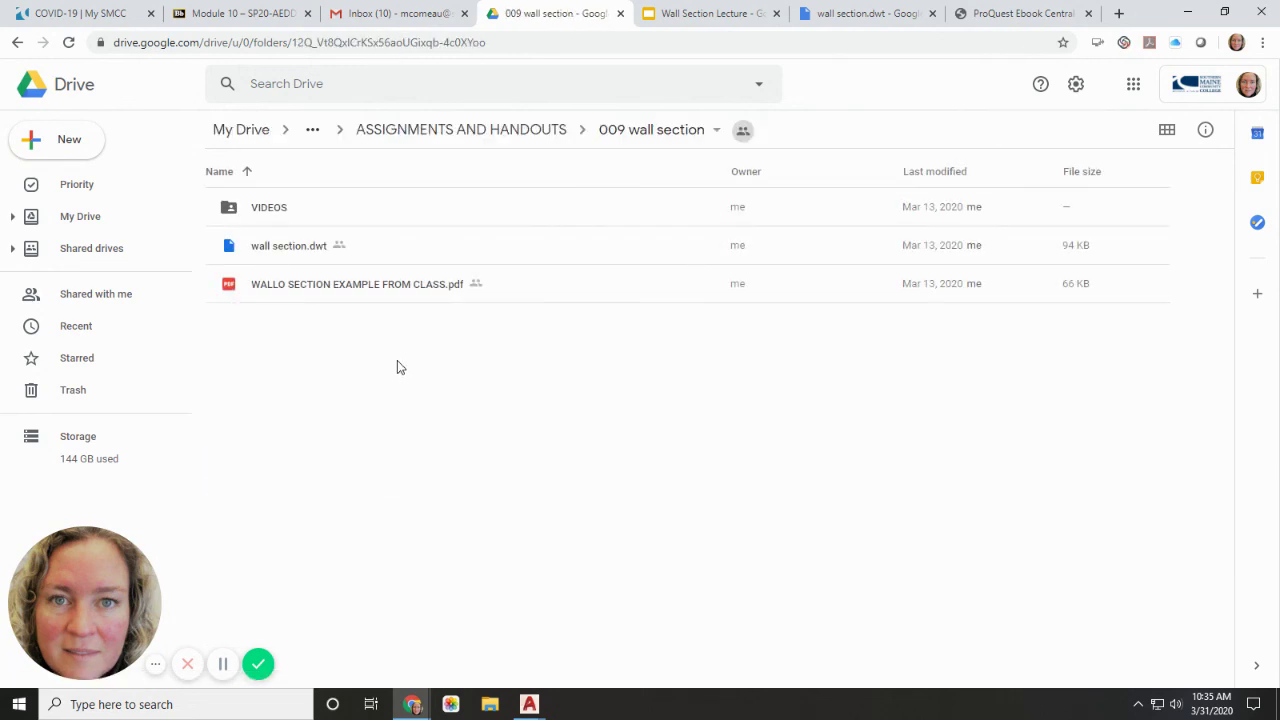
Return to ASSIGNMENTS AND HANDOUTS, open the 008 - wall framing folder and preview wall-construction-11x17-solid blocking.pdf.
click(471, 131)
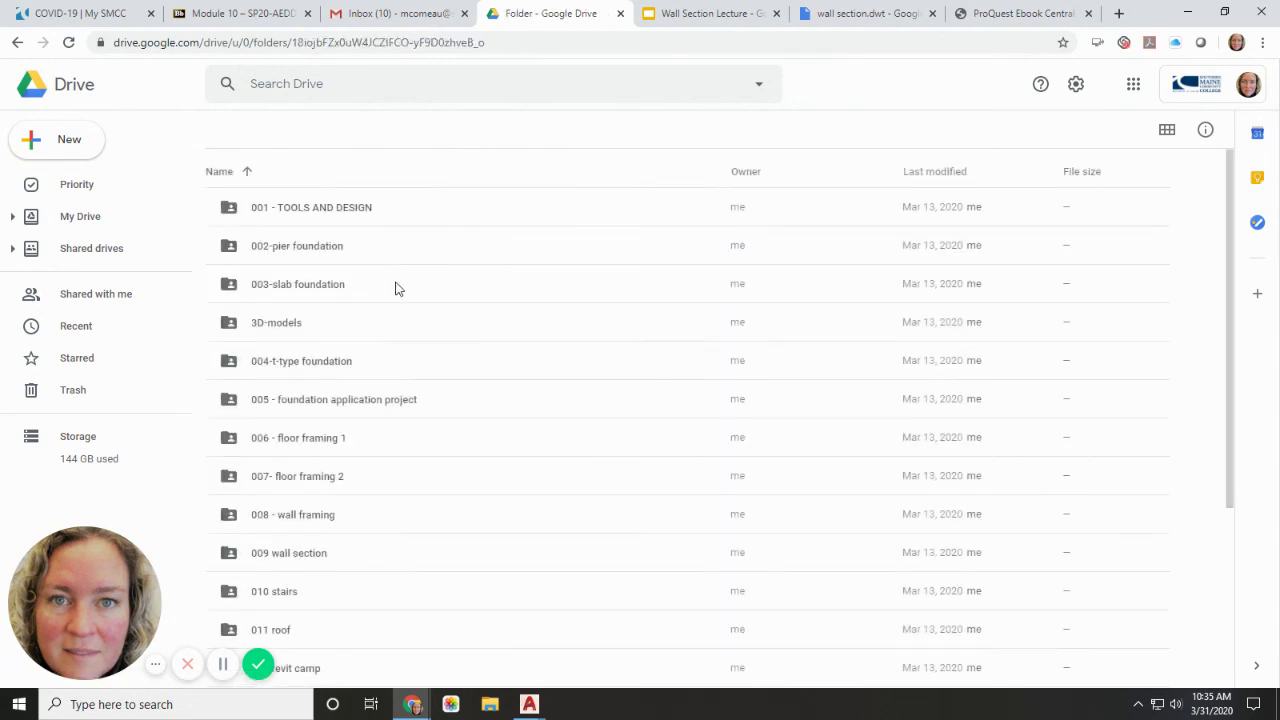
double_click(311, 516)
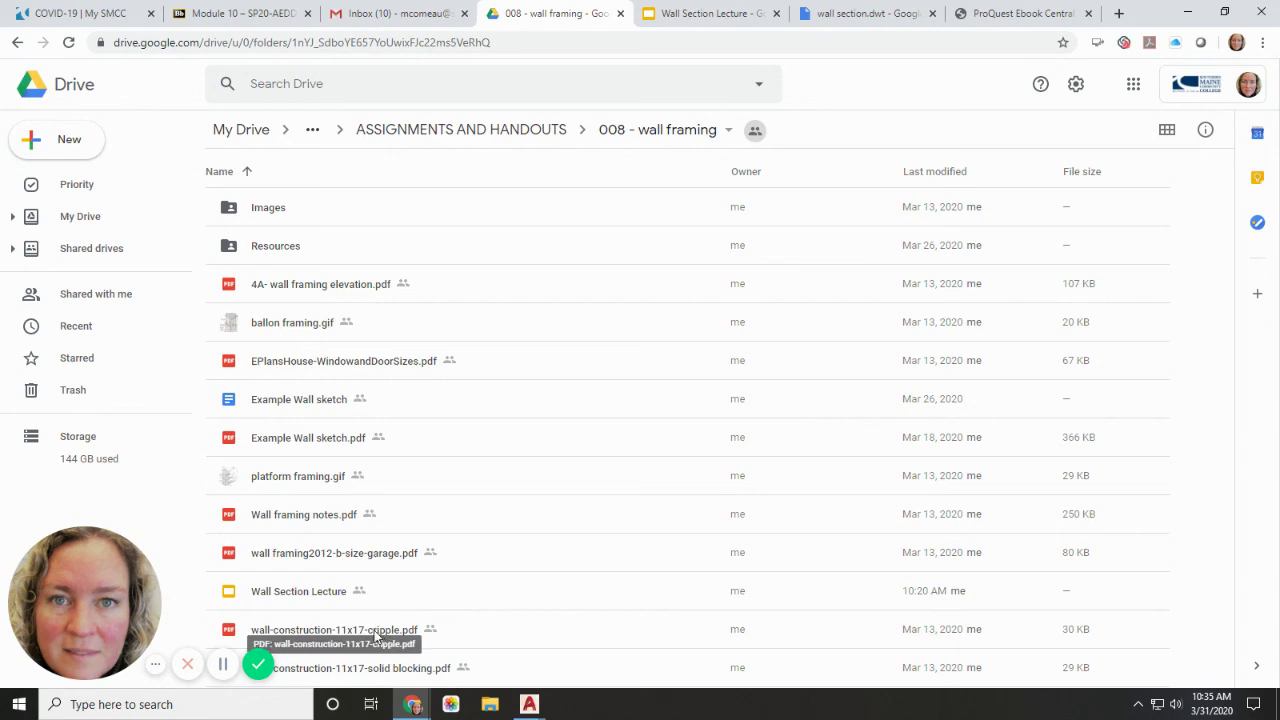
double_click(424, 676)
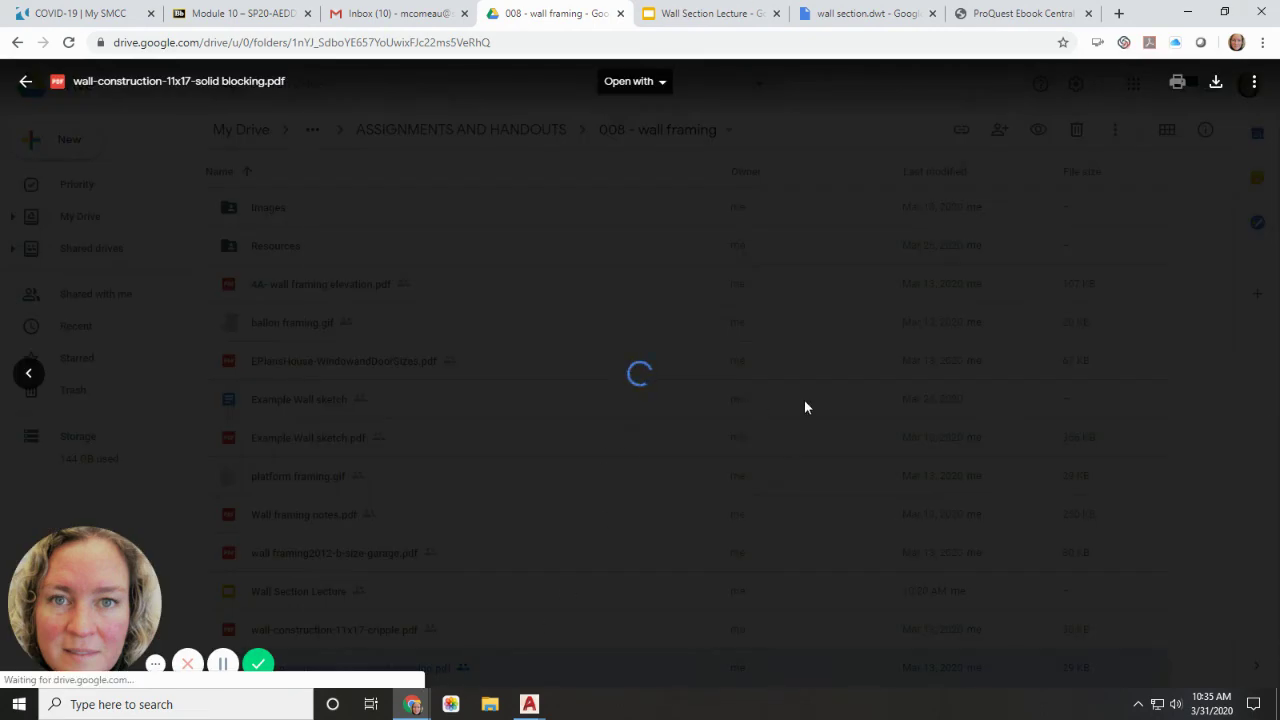
Examine the wall construction PDF's framing labels from the mud sill up to the second-floor header, and close the preview.
scroll(810, 430, down, 5)
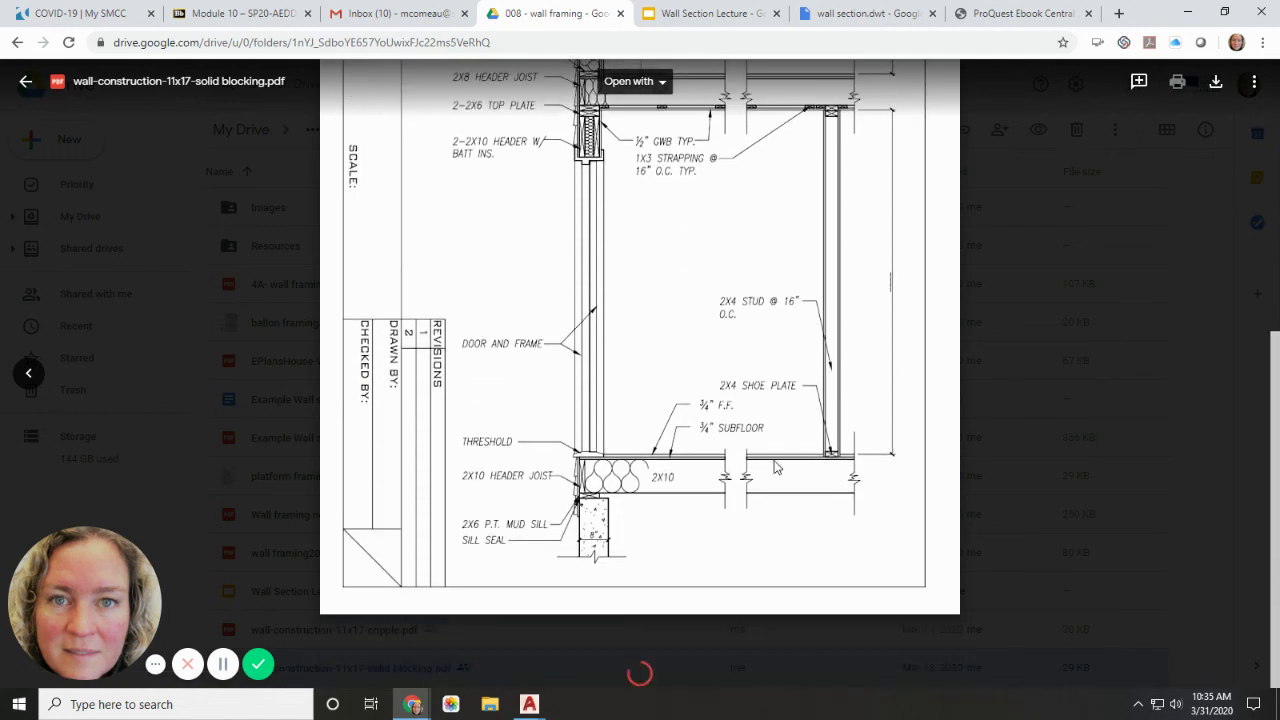
scroll(596, 478, up, 1)
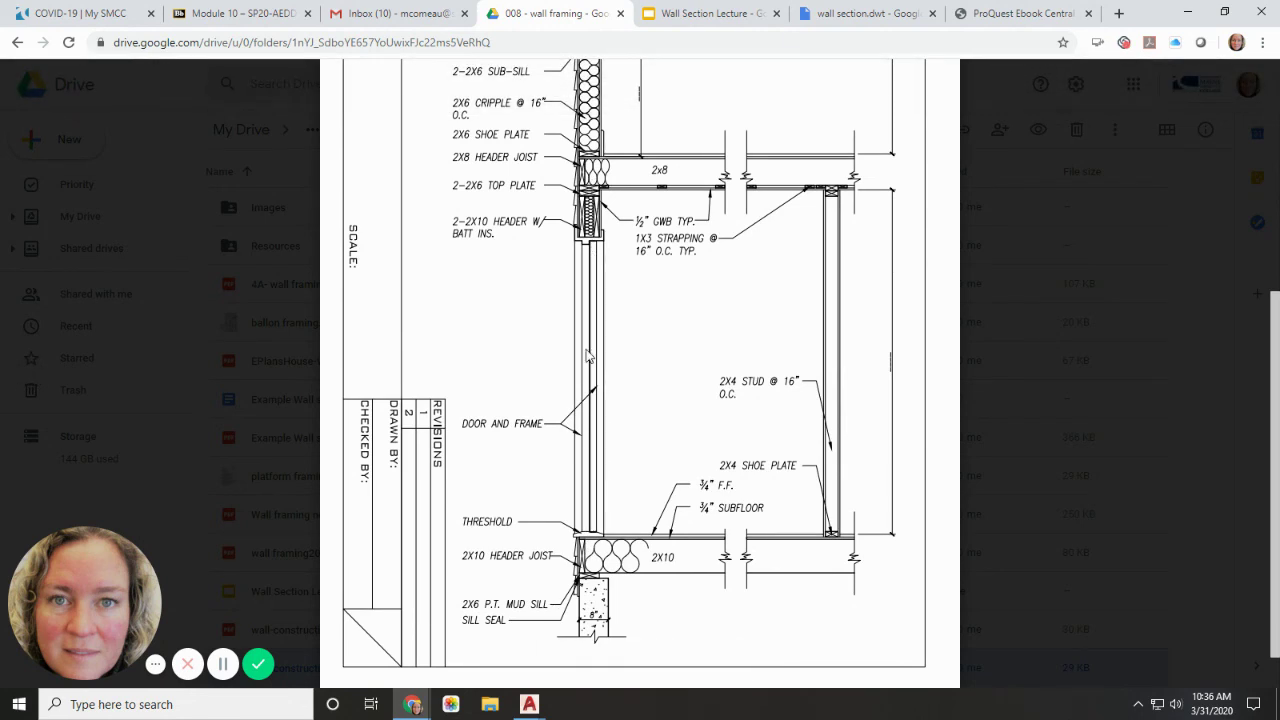
scroll(604, 298, up, 3)
scroll(604, 298, up, 2)
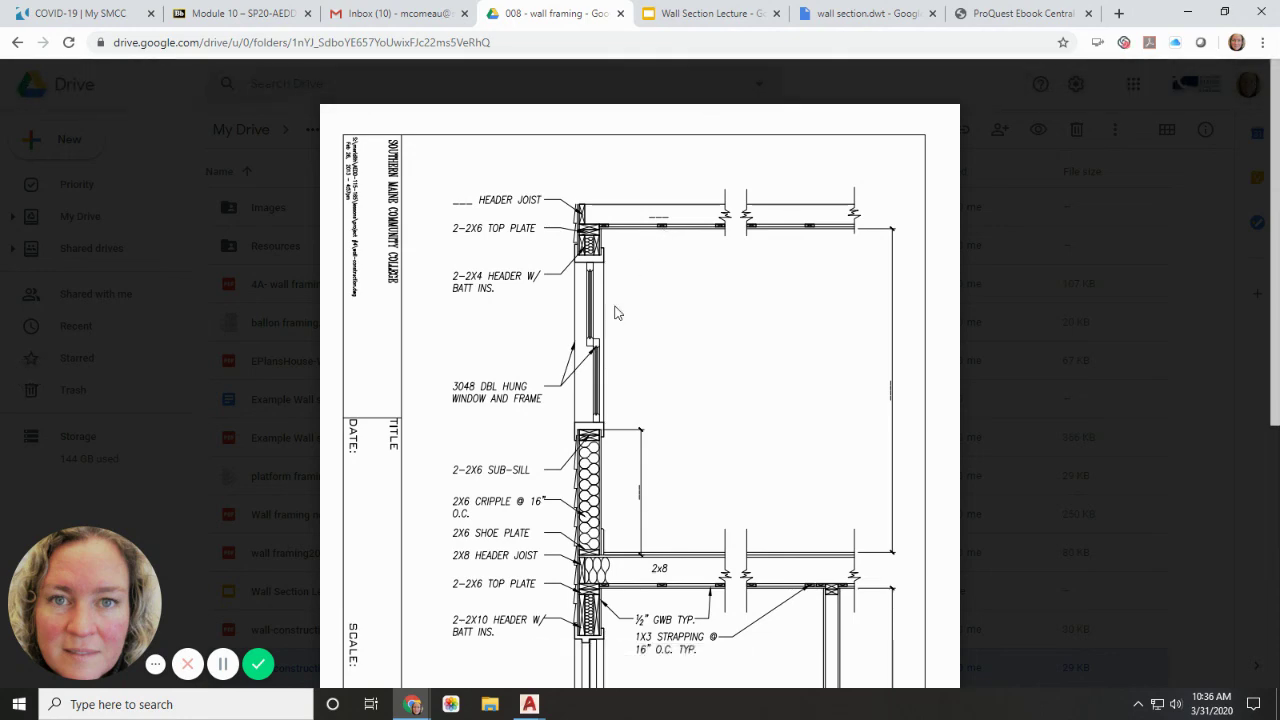
scroll(616, 313, down, 5)
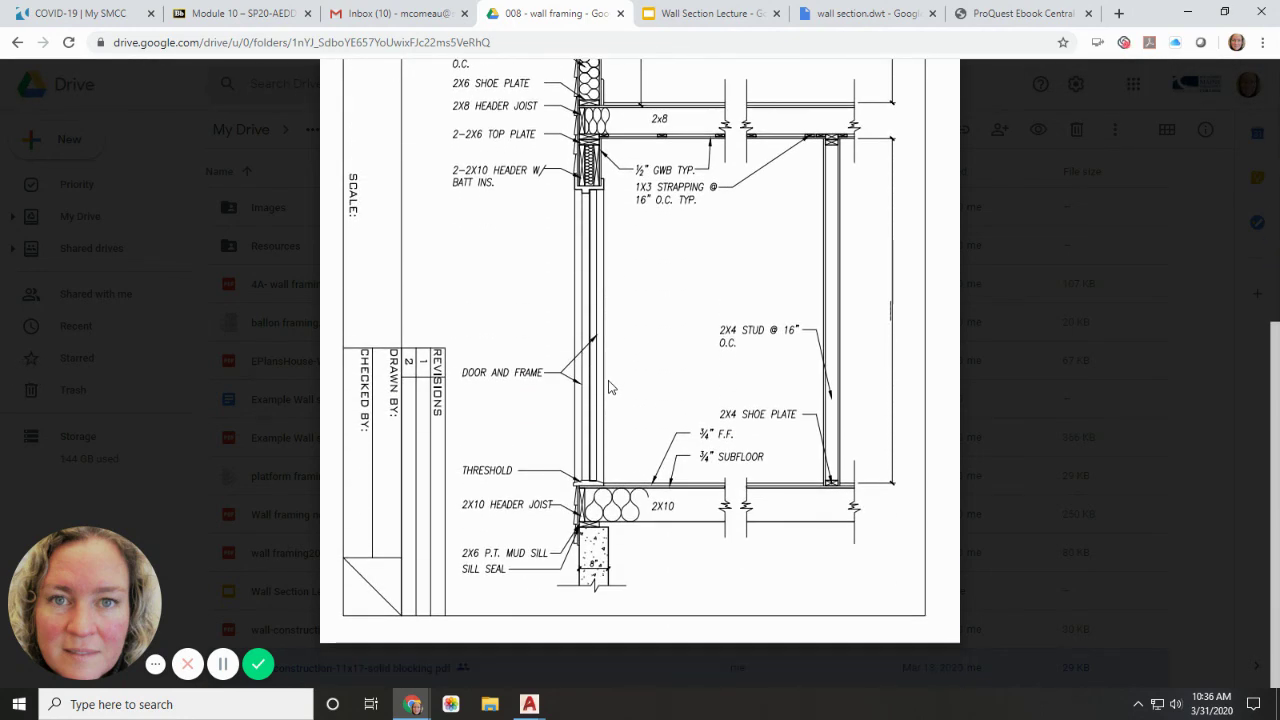
scroll(611, 387, up, 2)
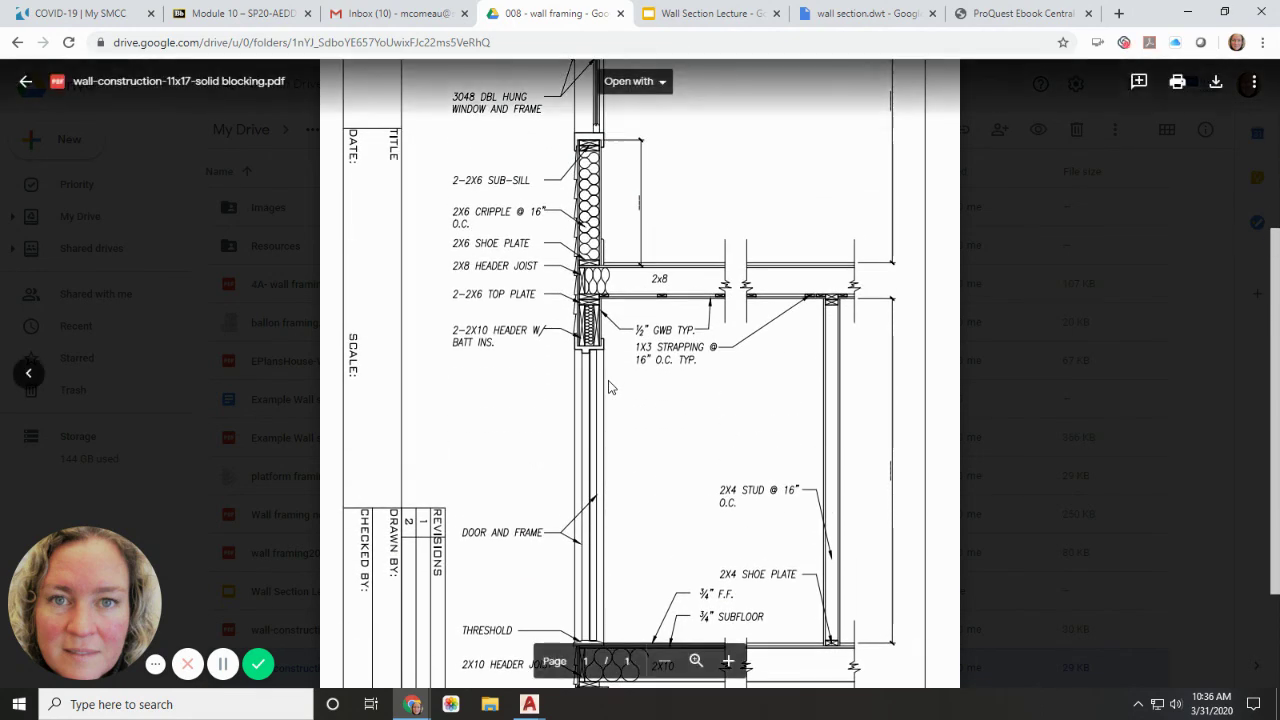
scroll(612, 387, down, 2)
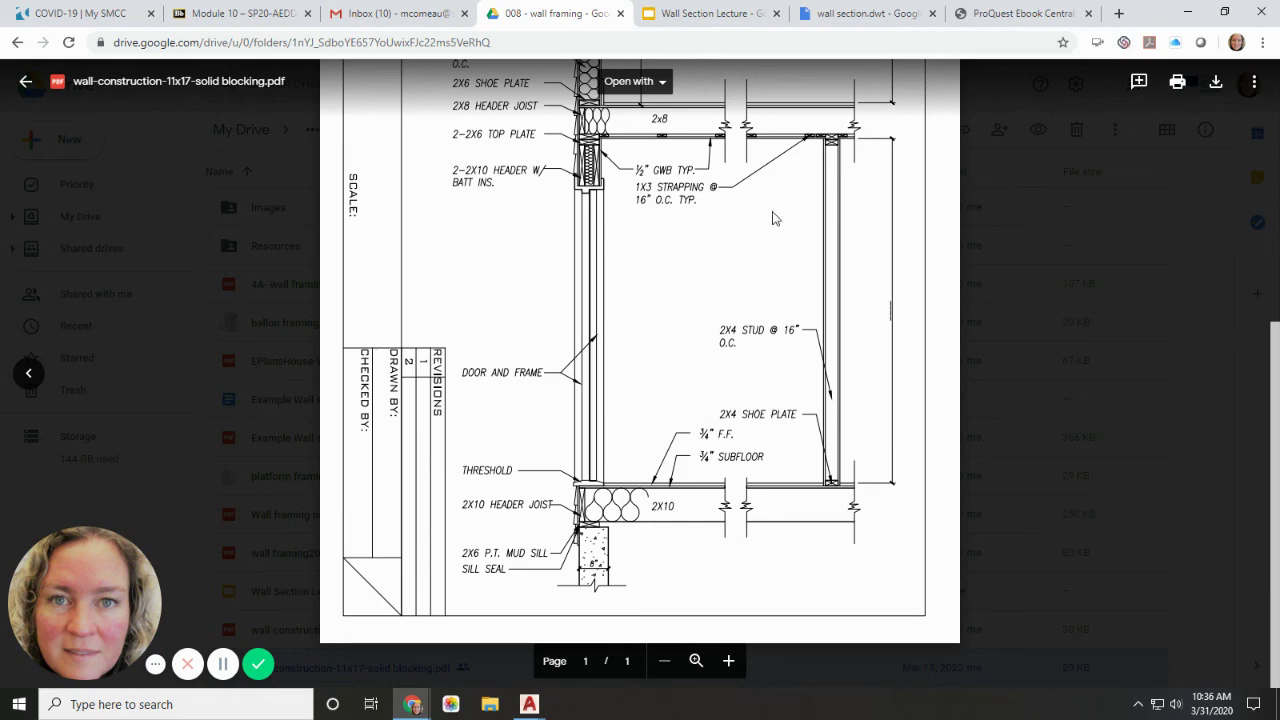
scroll(767, 249, up, 1)
scroll(510, 245, up, 2)
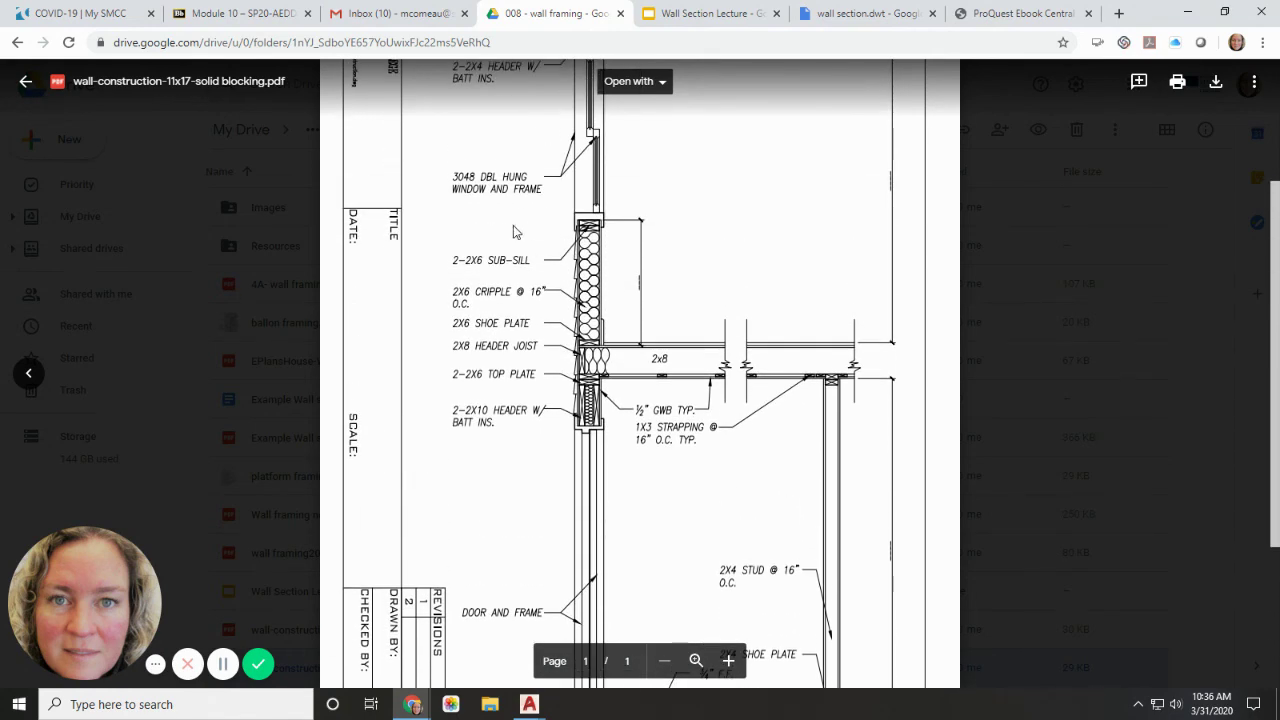
scroll(528, 272, up, 1)
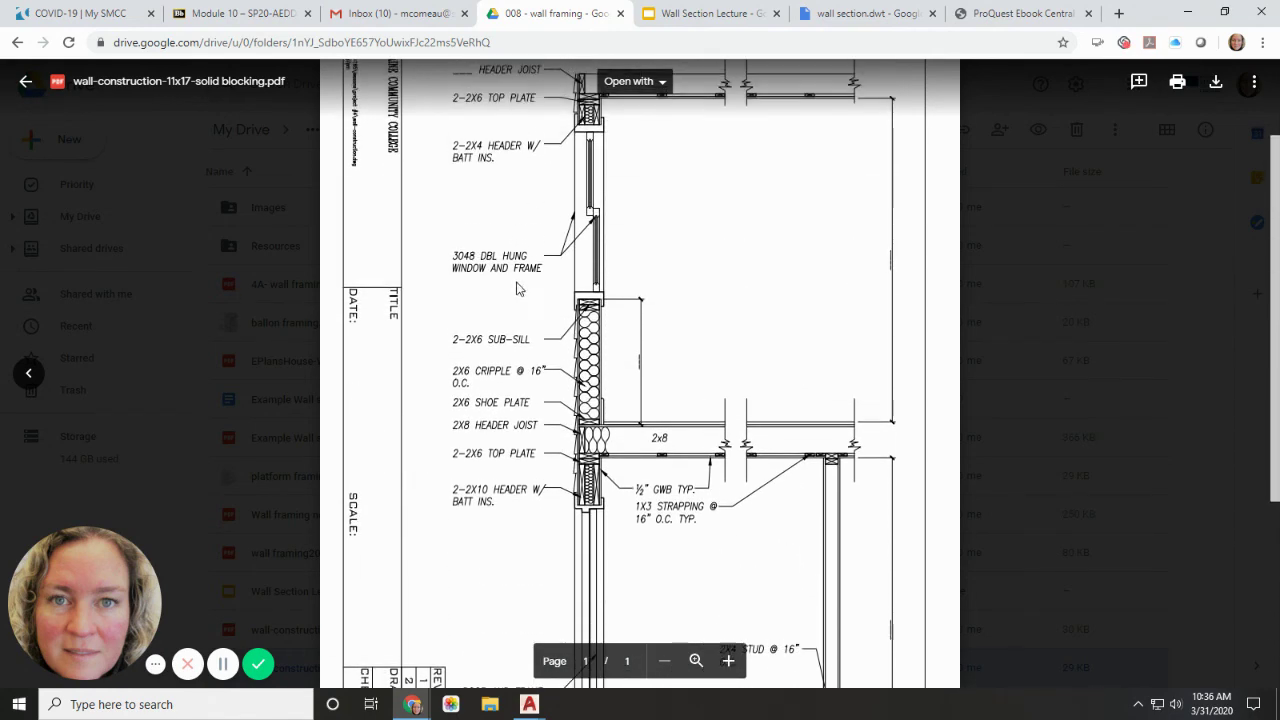
click(26, 82)
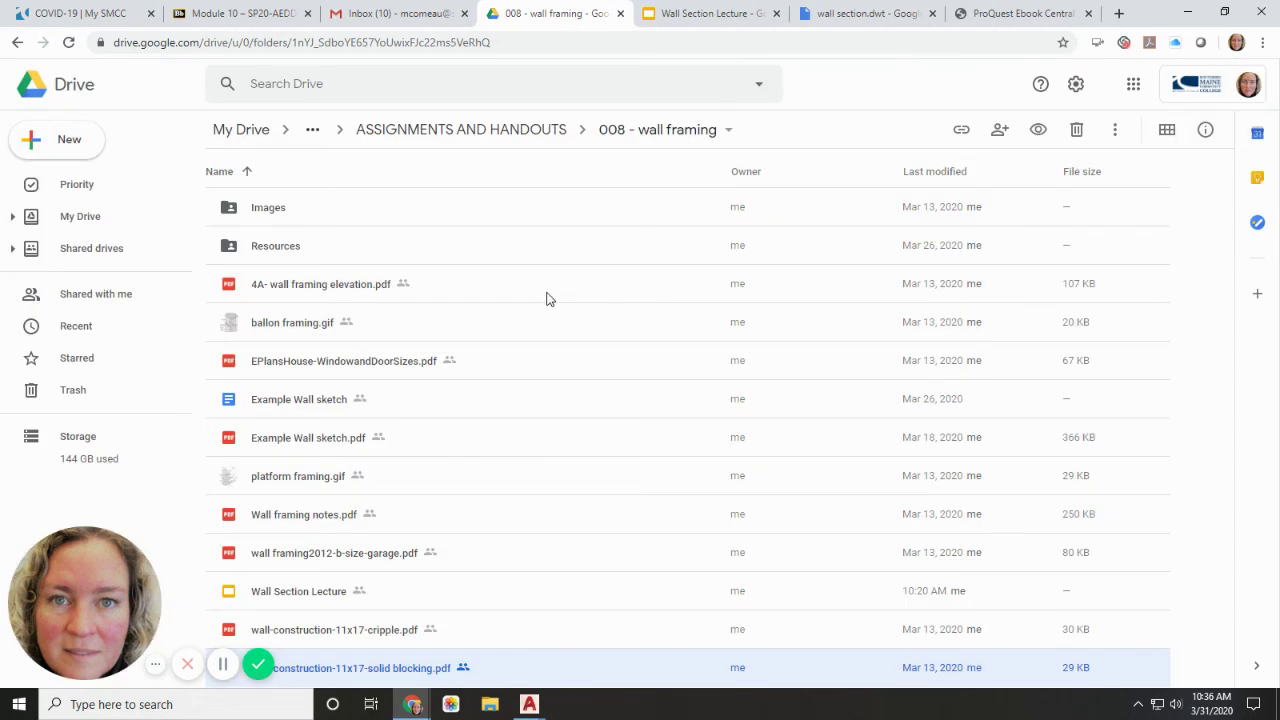
Switch to the Gmail inbox, launch YouTube from the Google apps and open the account's own channel.
click(380, 14)
click(1134, 85)
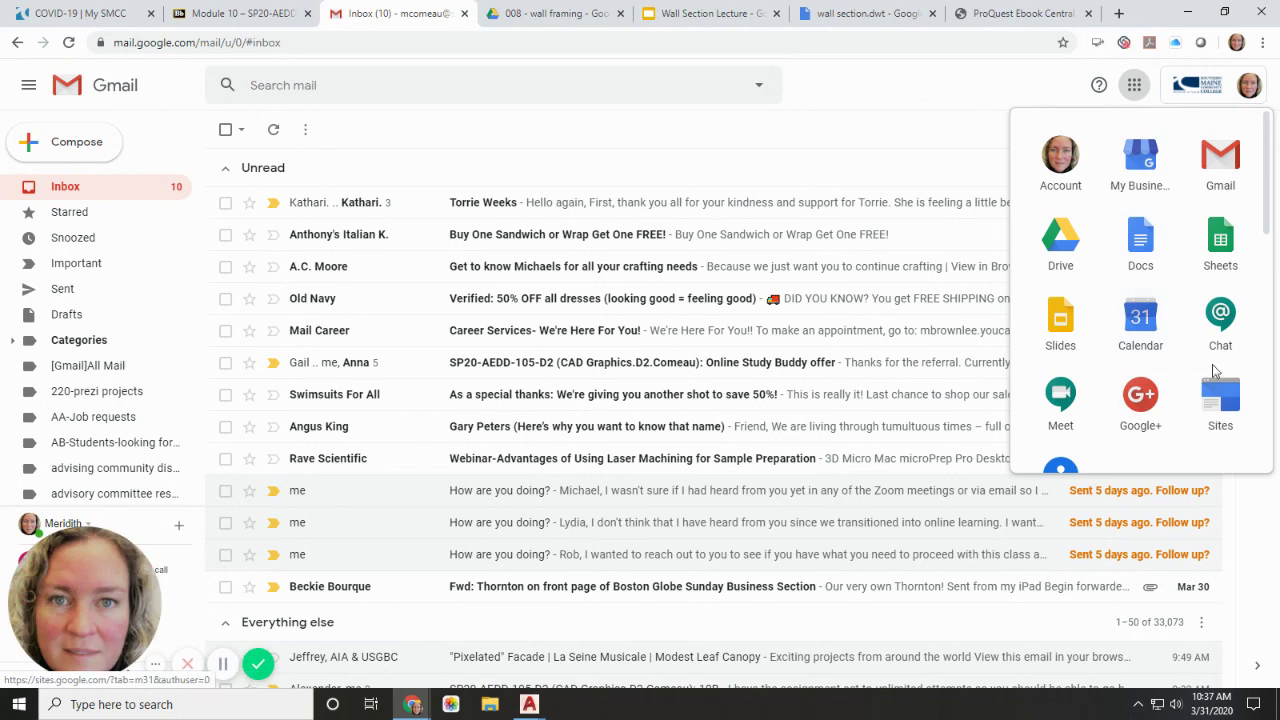
scroll(1200, 370, down, 3)
click(1140, 358)
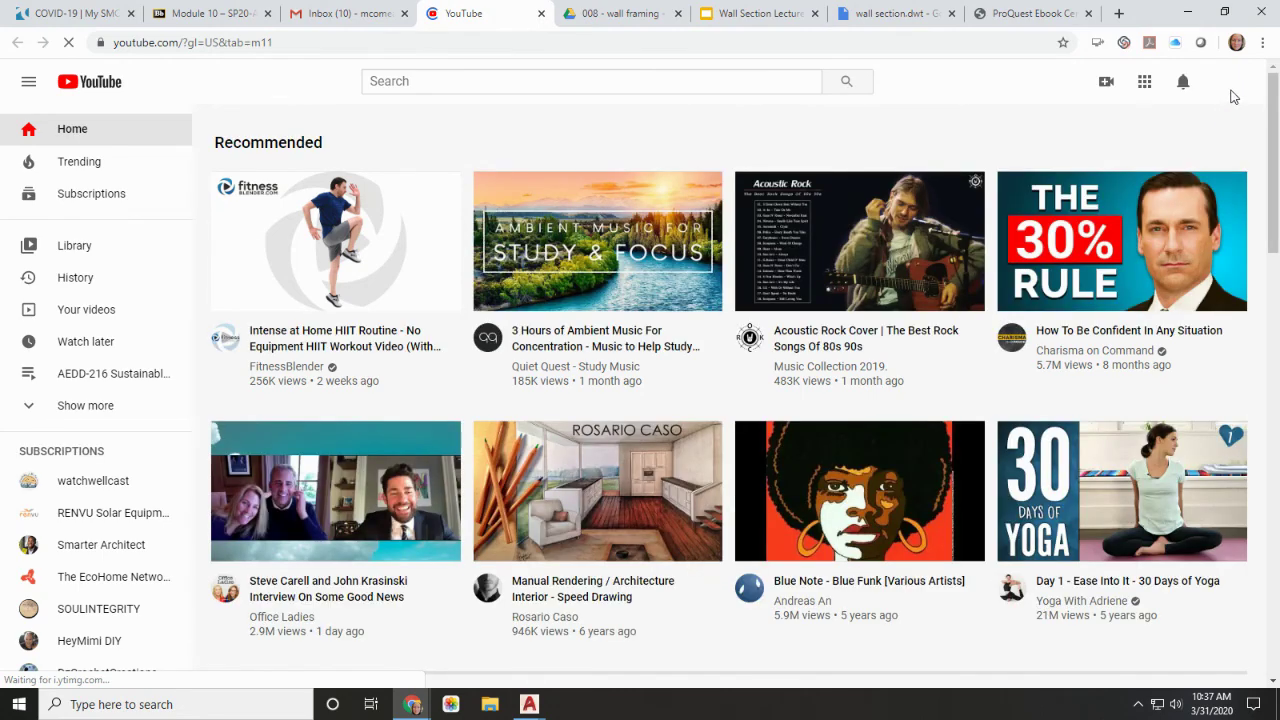
click(1235, 88)
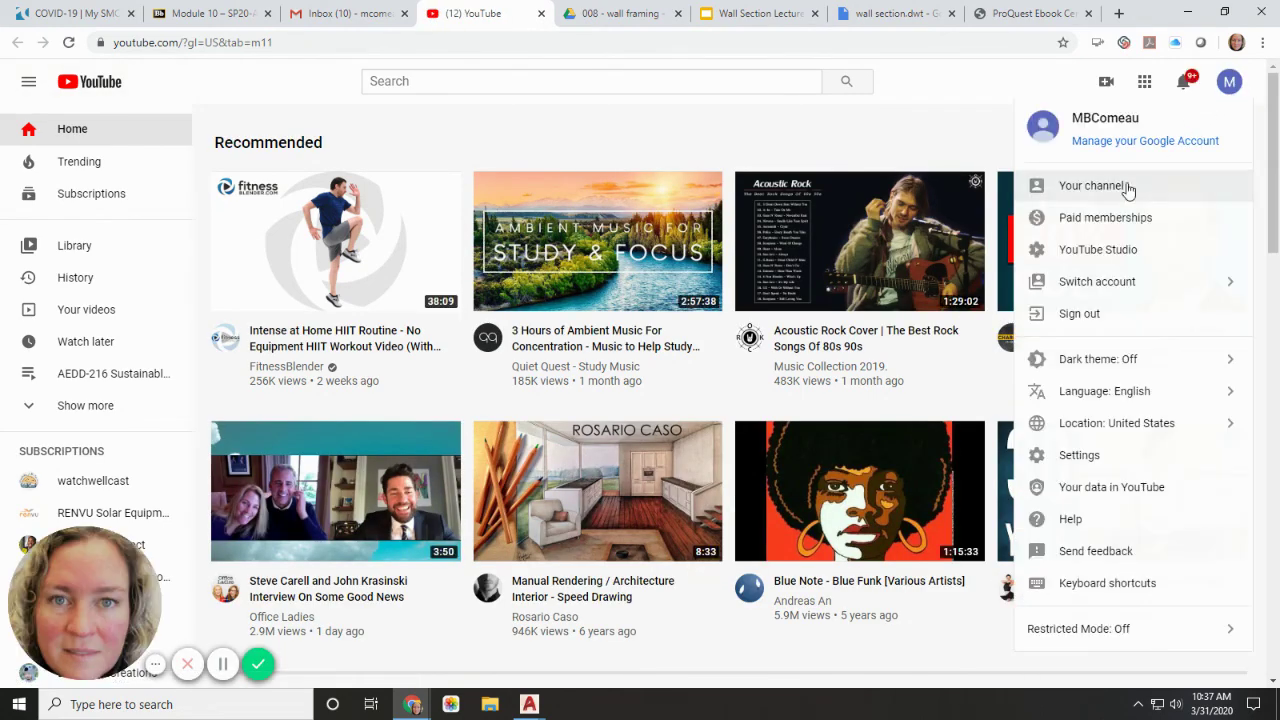
click(1125, 186)
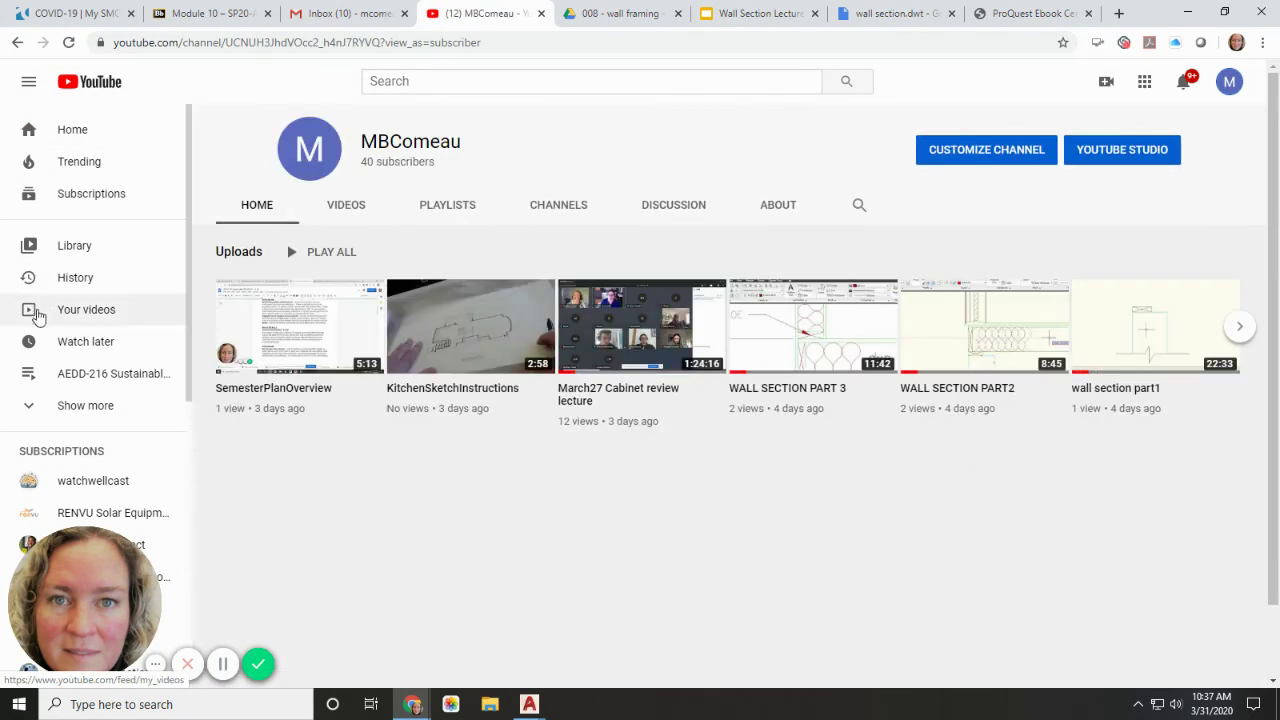
Expand the full list of playlists and open the AEDD-165 CAD Architectural Template playlist.
click(74, 402)
scroll(90, 340, down, 2)
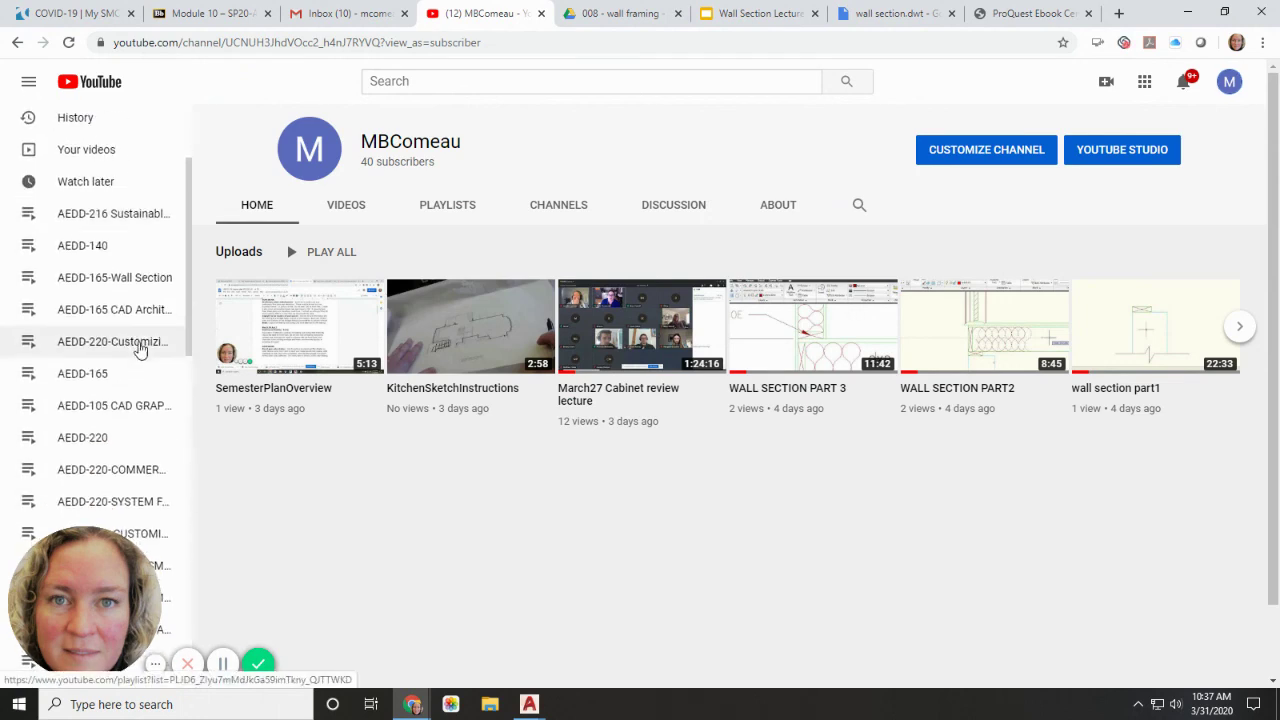
click(122, 310)
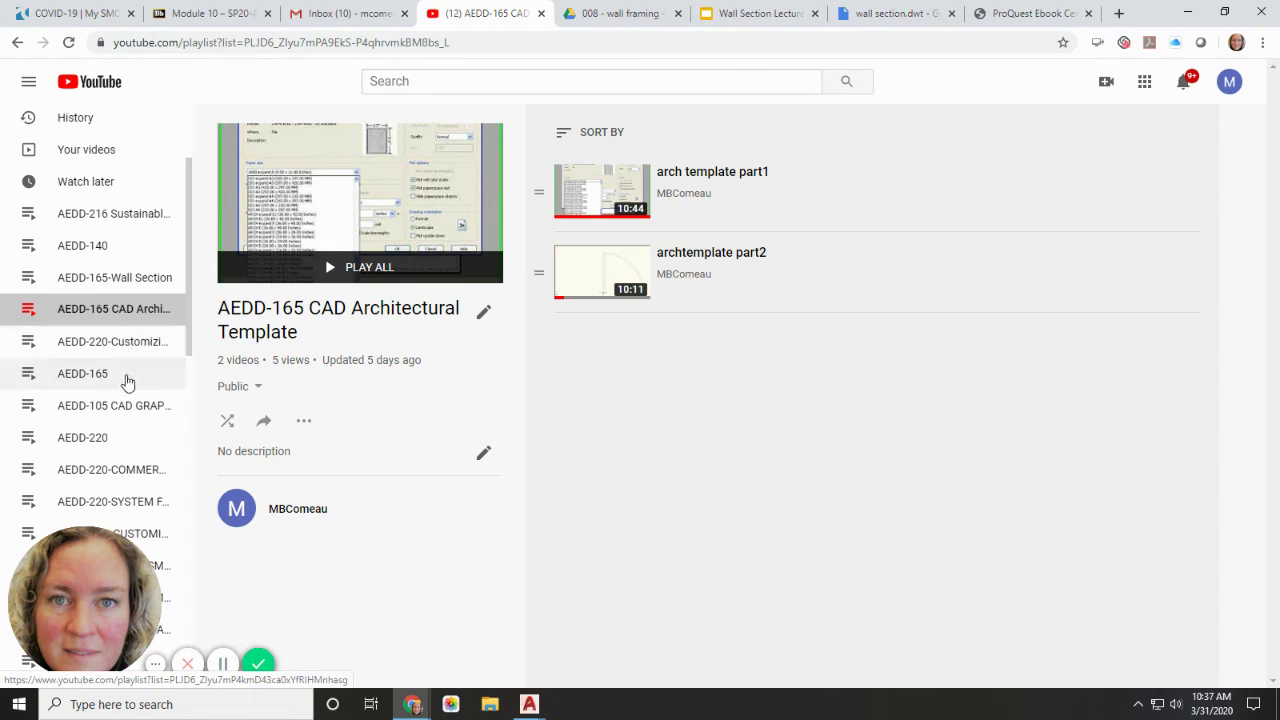
Open the AEDD-165 playlist and look through its videos from the first to the last entry.
click(95, 376)
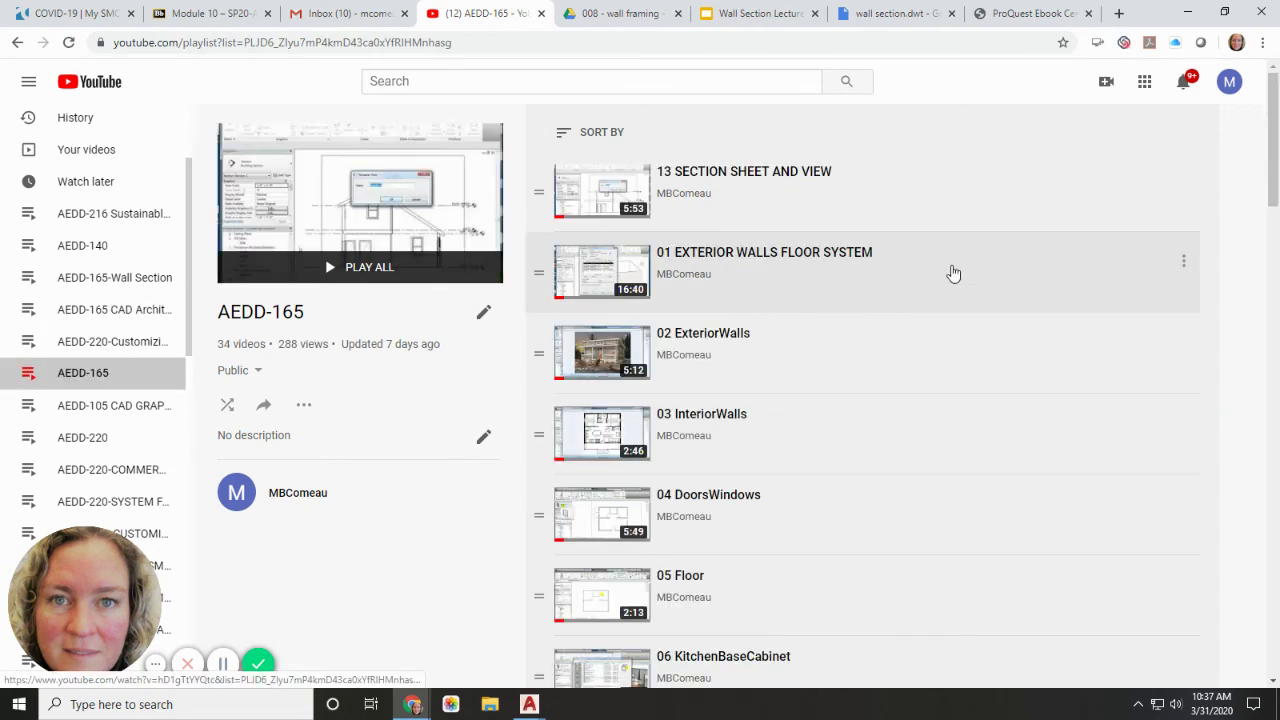
scroll(833, 260, down, 2)
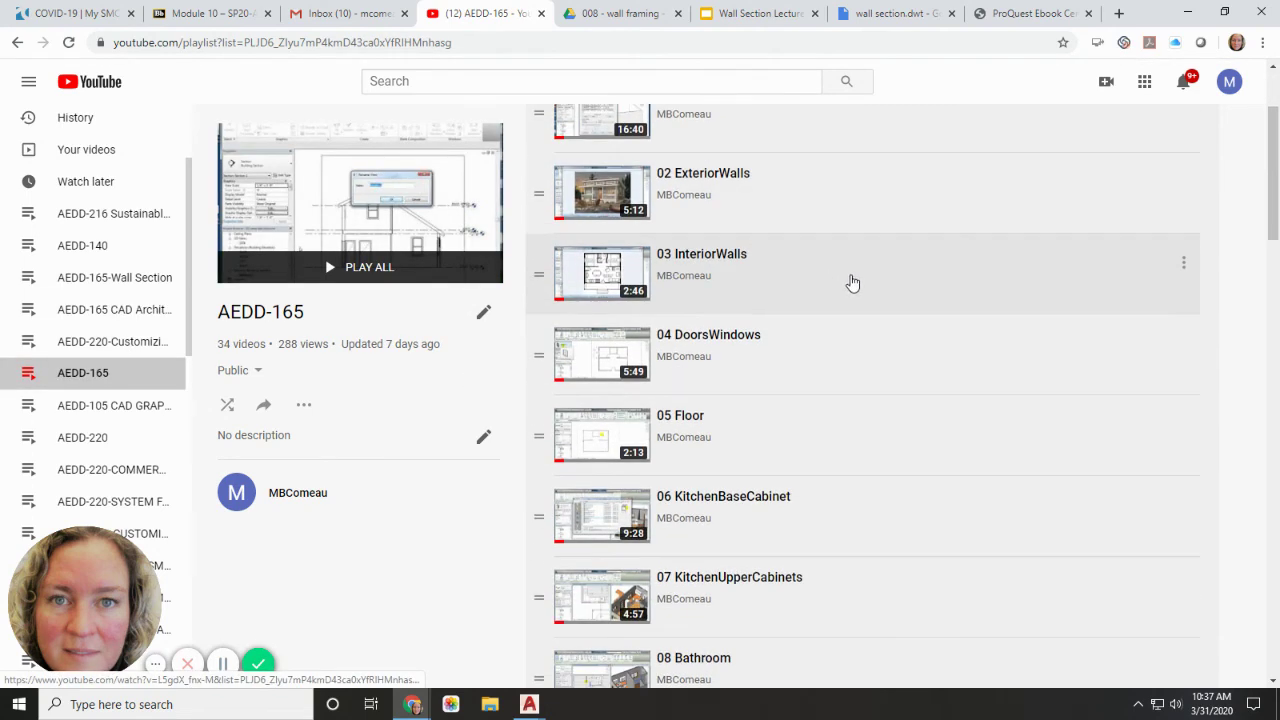
scroll(893, 300, down, 17)
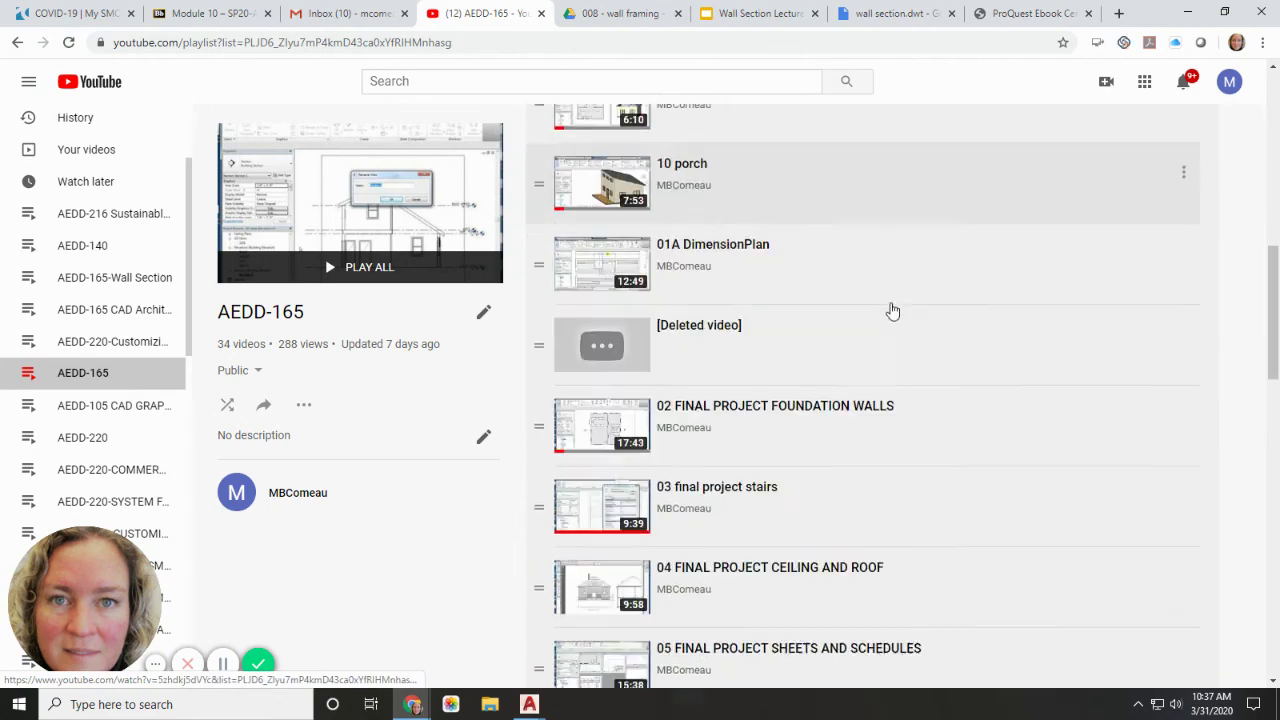
scroll(896, 360, down, 8)
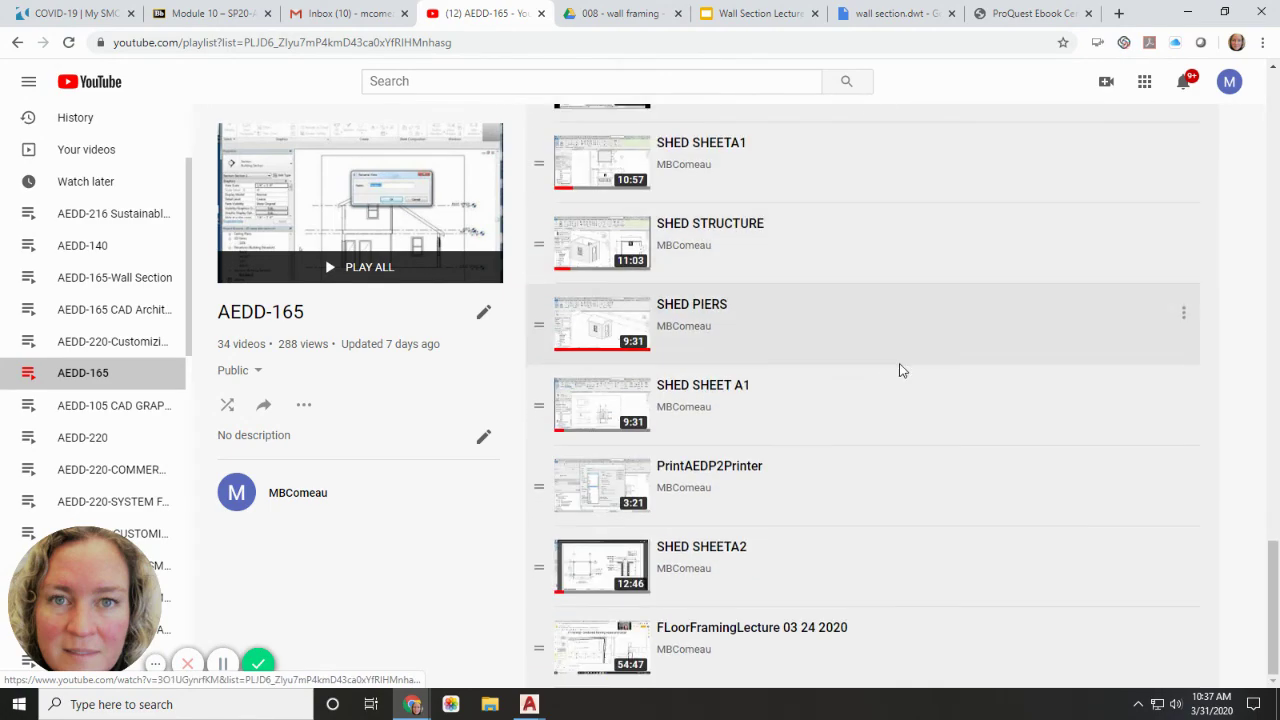
scroll(870, 400, up, 4)
scroll(866, 400, up, 20)
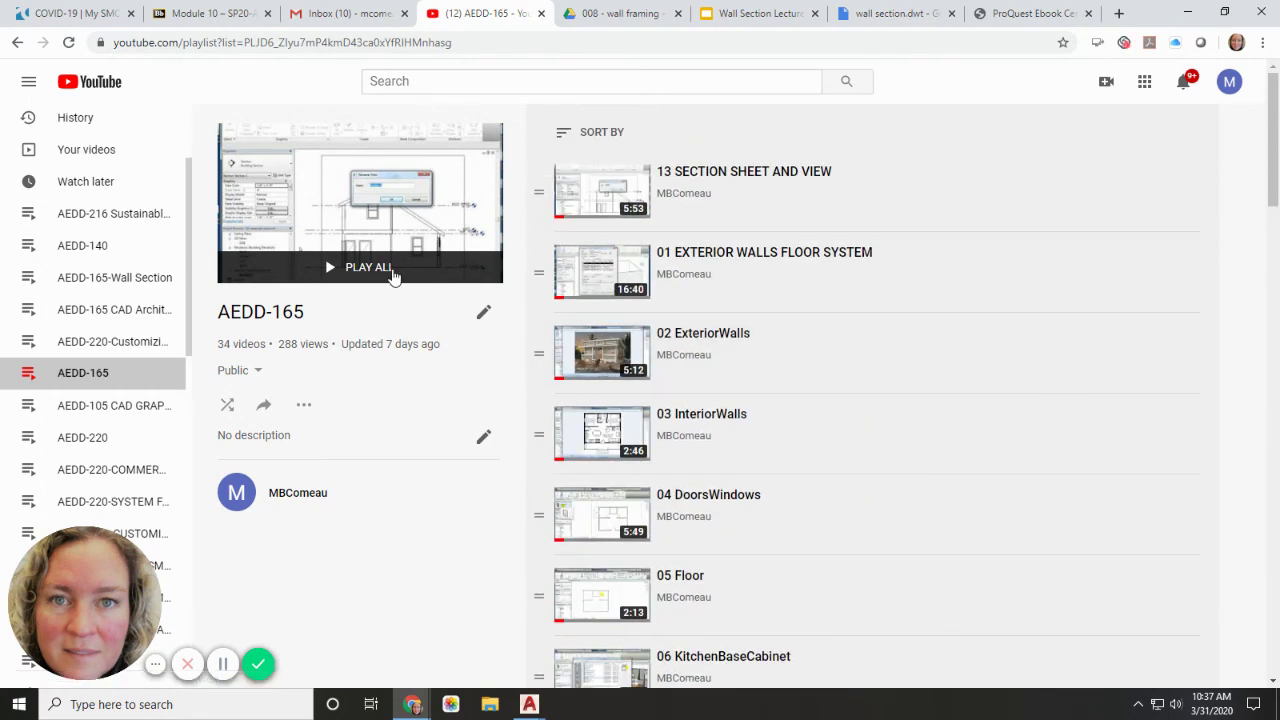
Show the AEDD-165 CAD Architectural Template and AEDD-165-Wall Section playlists, and return to the Wall Section Lecture slides.
click(124, 319)
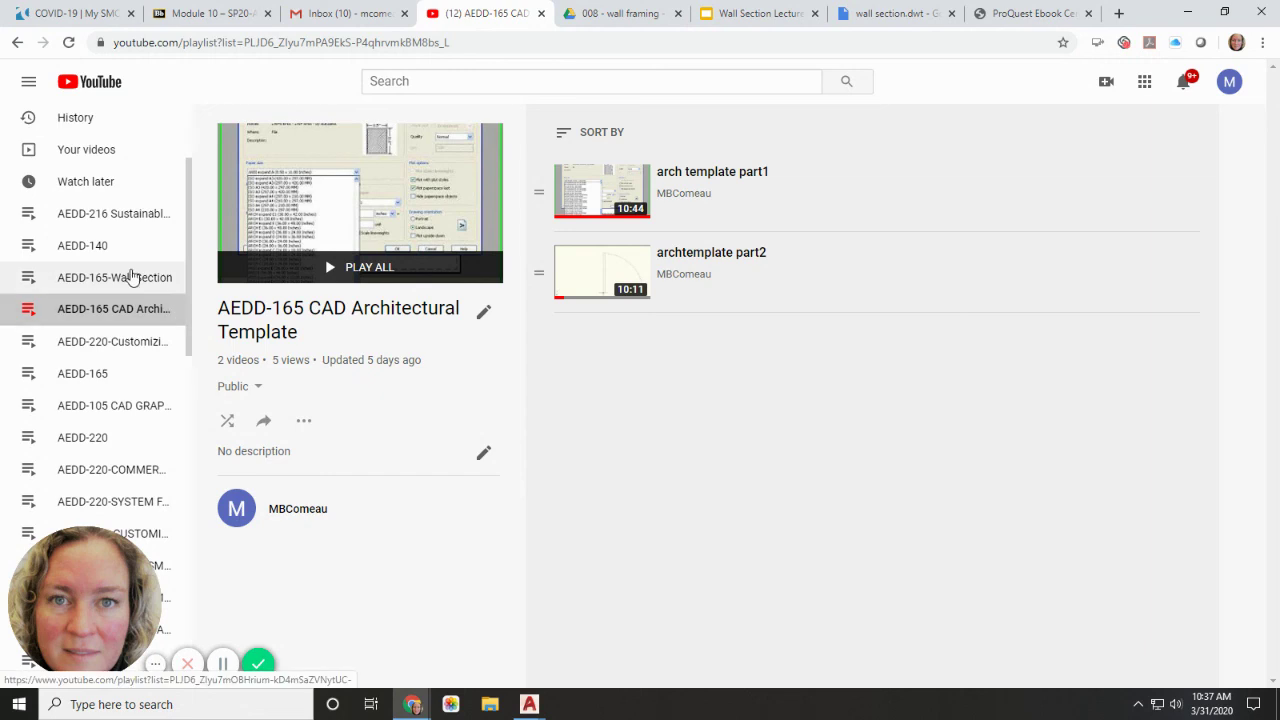
click(128, 277)
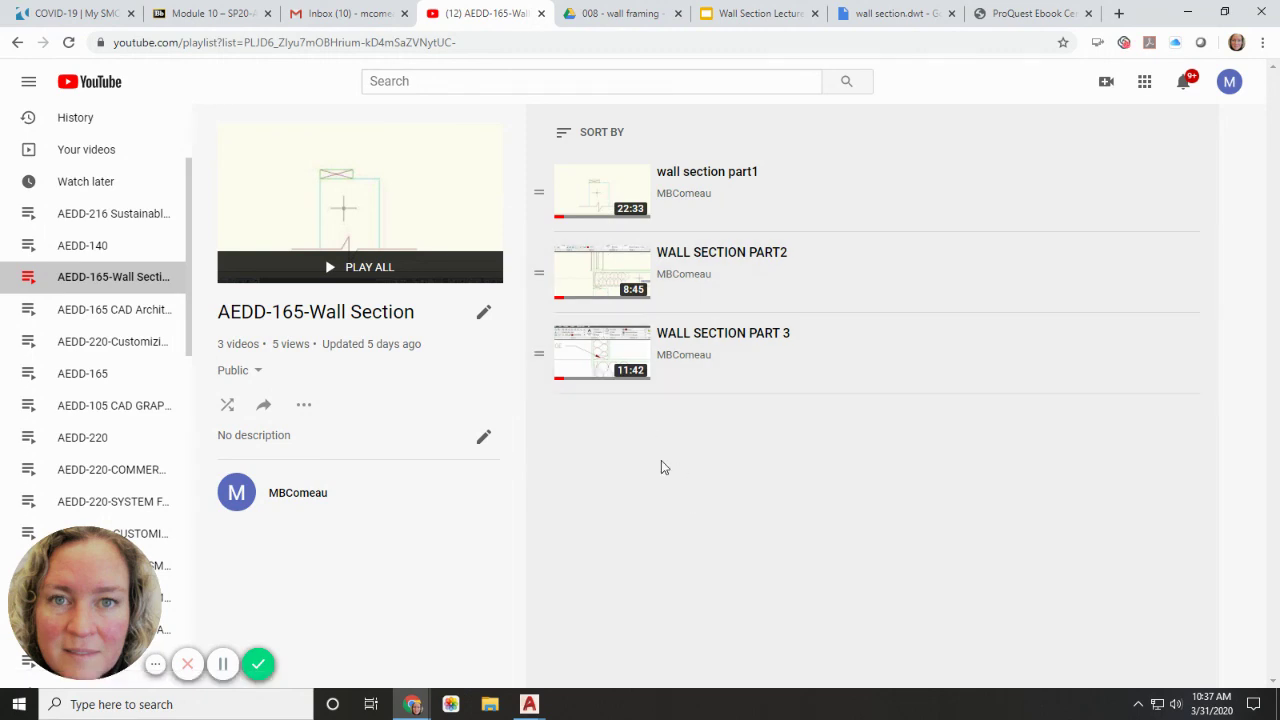
click(740, 14)
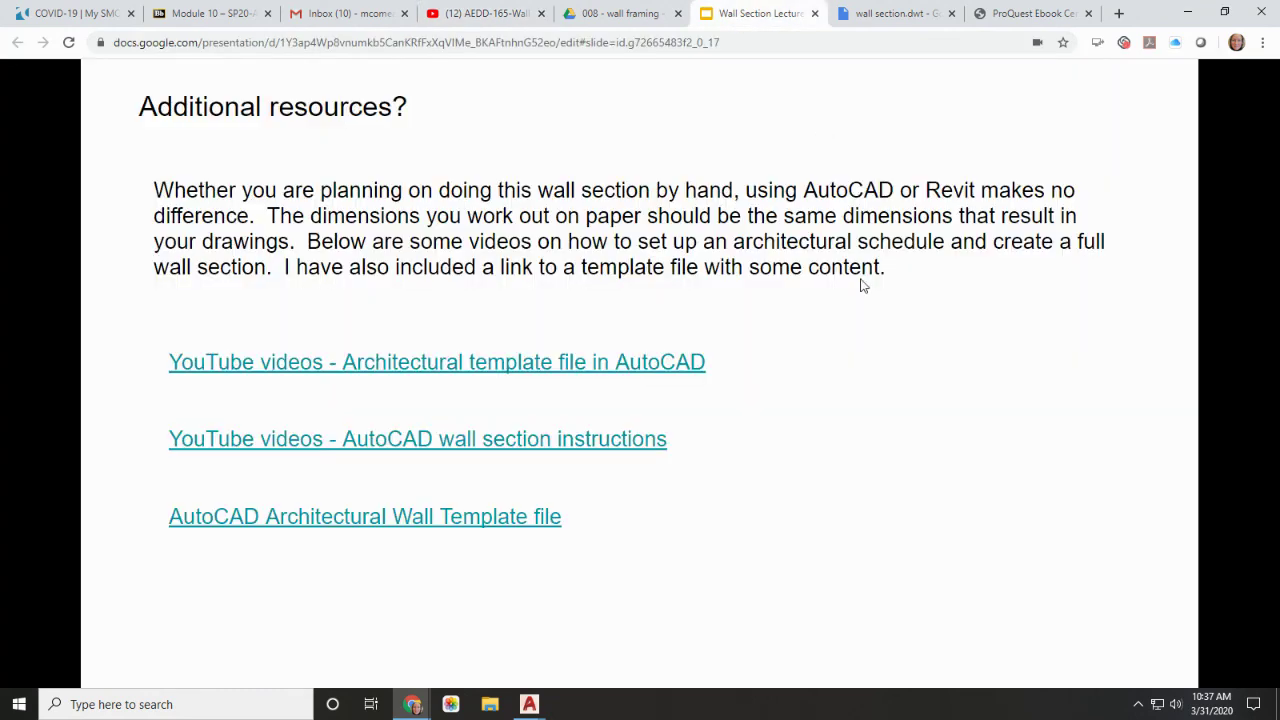